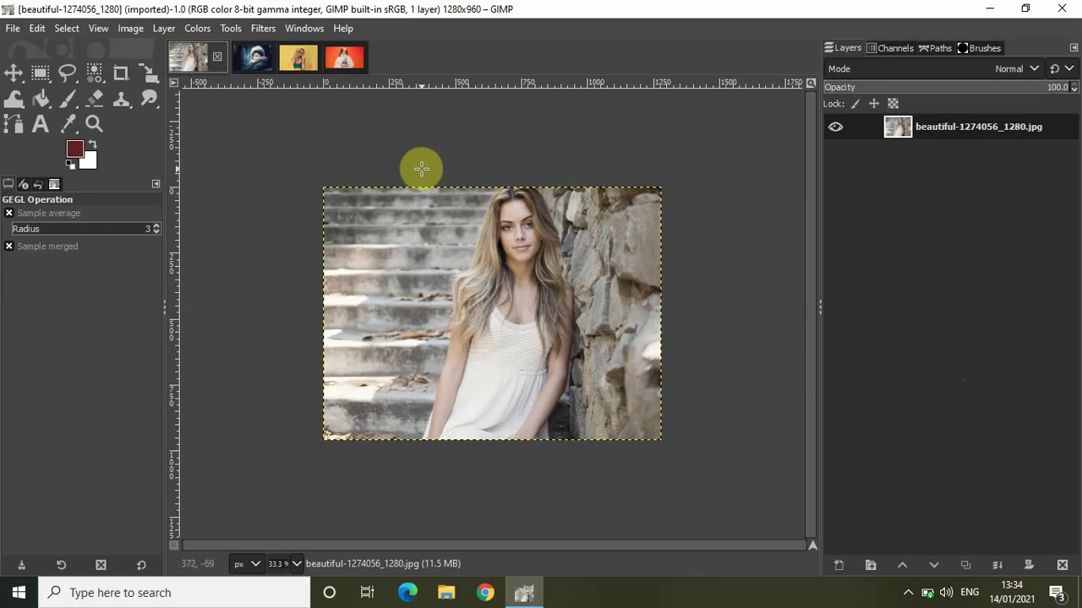
- Look through the four imported photos and return to the woman in front of the stone stairs
{"action": "left_click", "coordinate": [256, 56]}
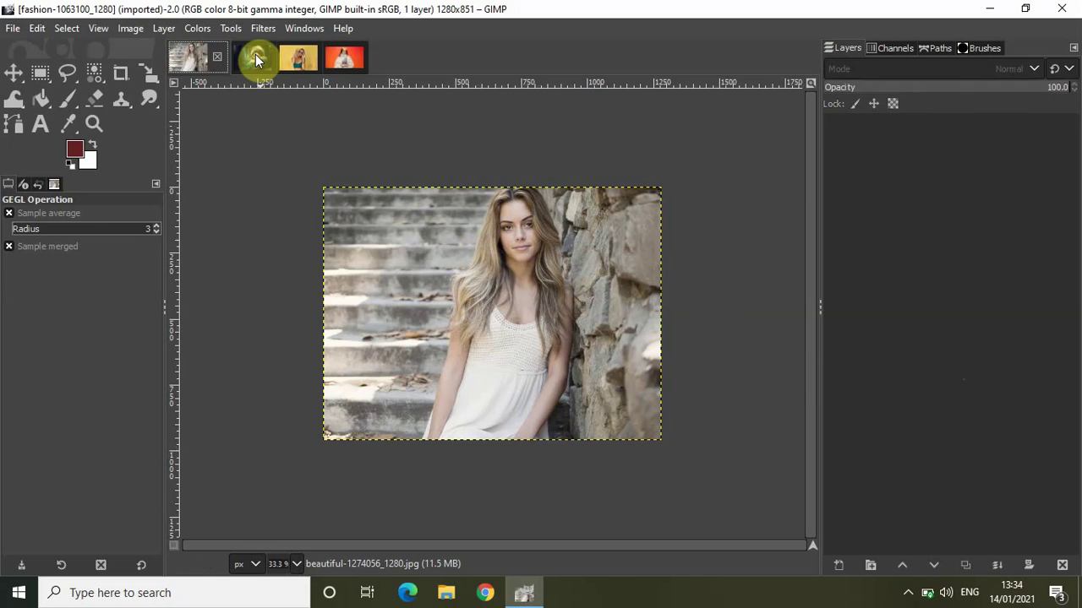
{"action": "left_click", "coordinate": [294, 55]}
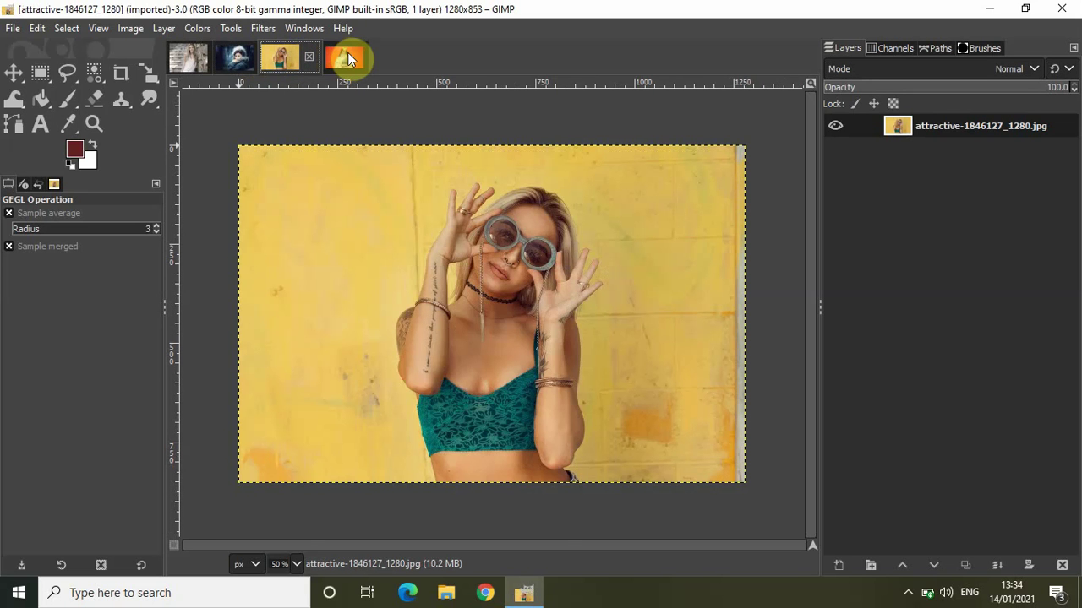
{"action": "left_click", "coordinate": [346, 57]}
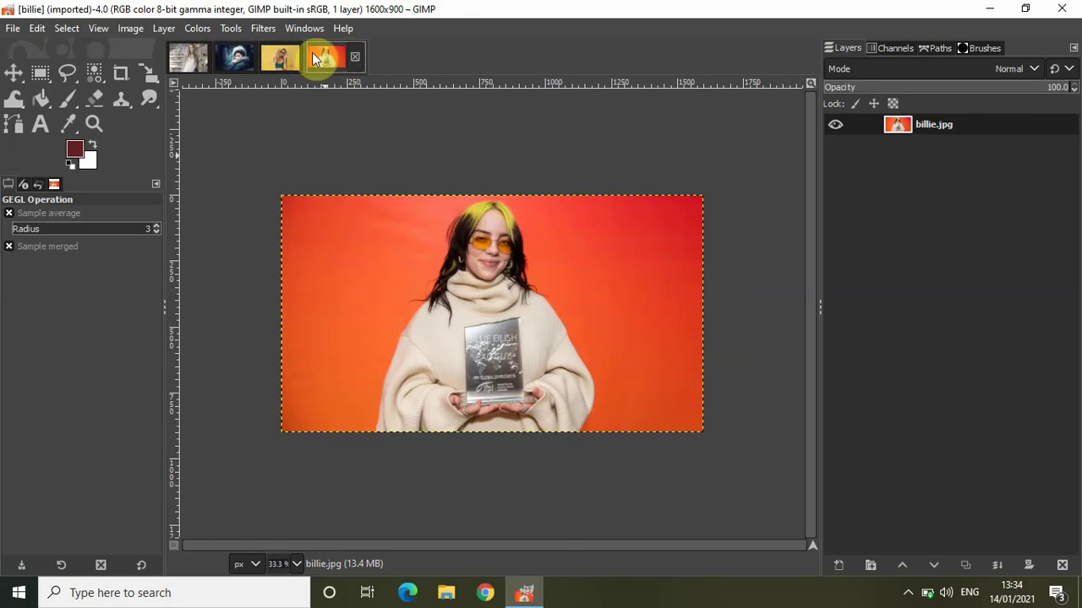
{"action": "left_click", "coordinate": [189, 56]}
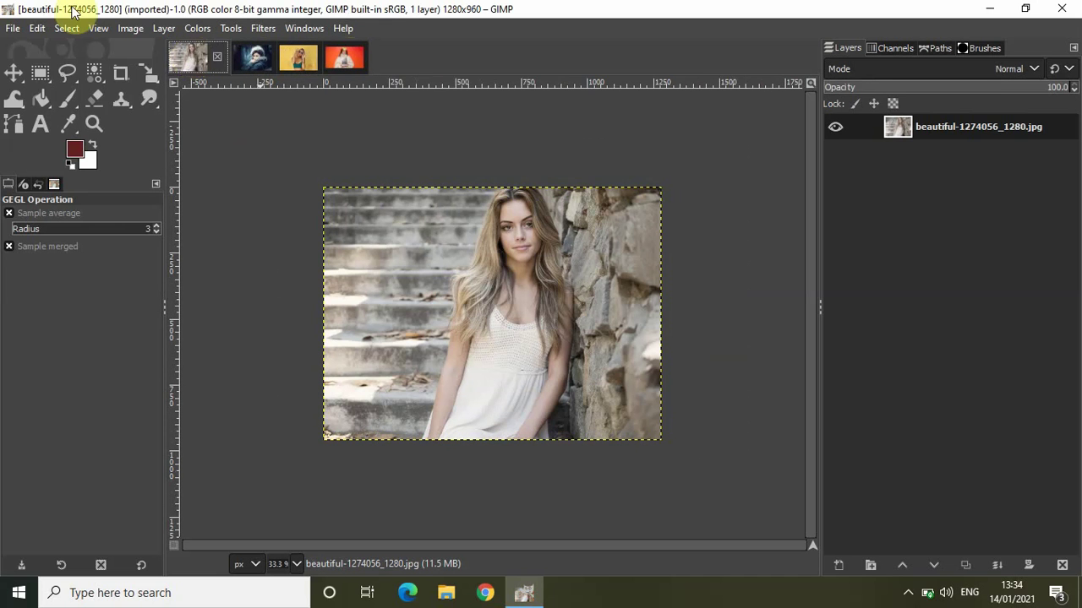
- Create a new 1920 × 1080 px image filled with transparency
{"action": "left_click", "coordinate": [14, 31]}
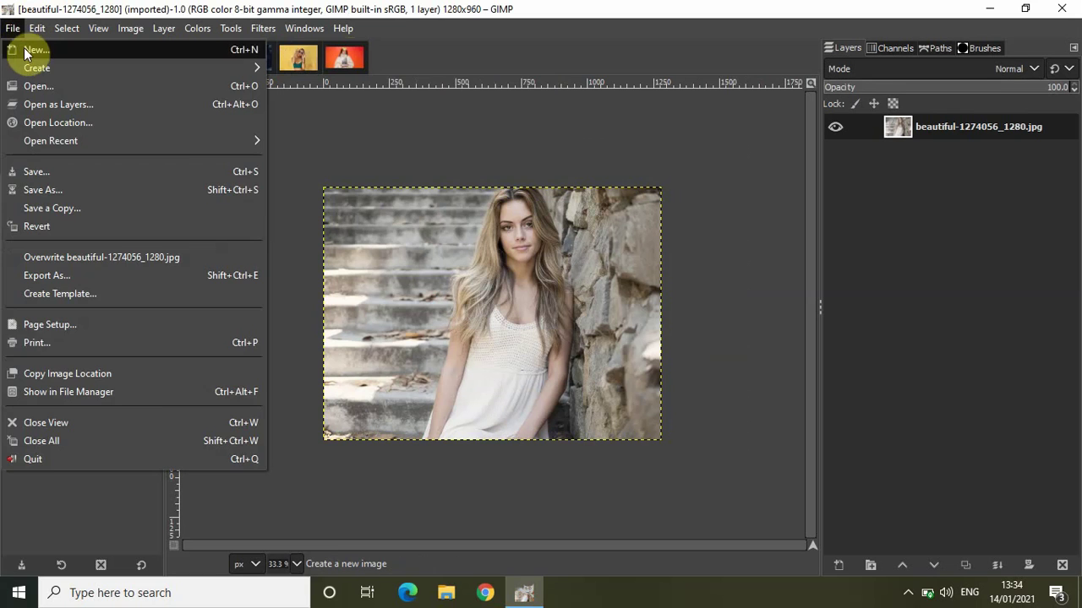
{"action": "left_click", "coordinate": [31, 50]}
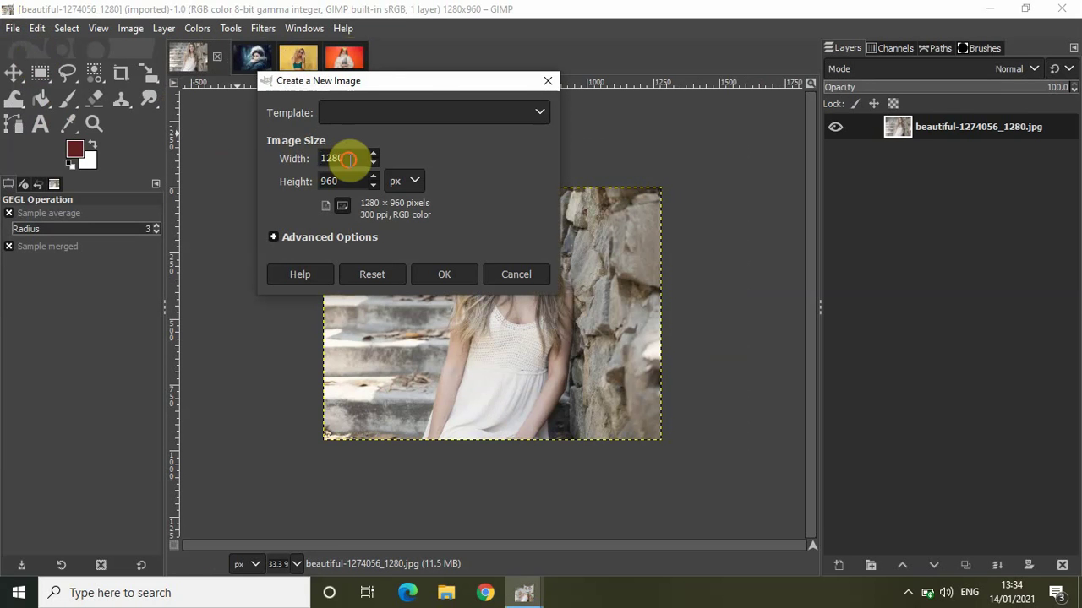
{"action": "double_click", "coordinate": [349, 159]}
{"action": "type", "text": "1920"}
{"action": "left_click", "coordinate": [349, 181]}
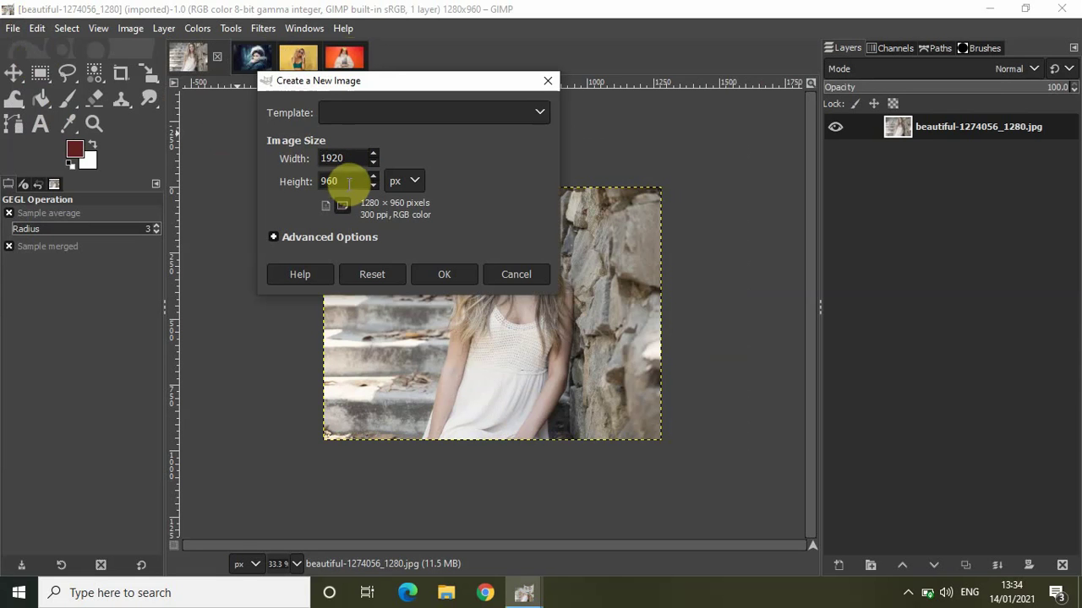
{"action": "double_click", "coordinate": [349, 182]}
{"action": "type", "text": "1080"}
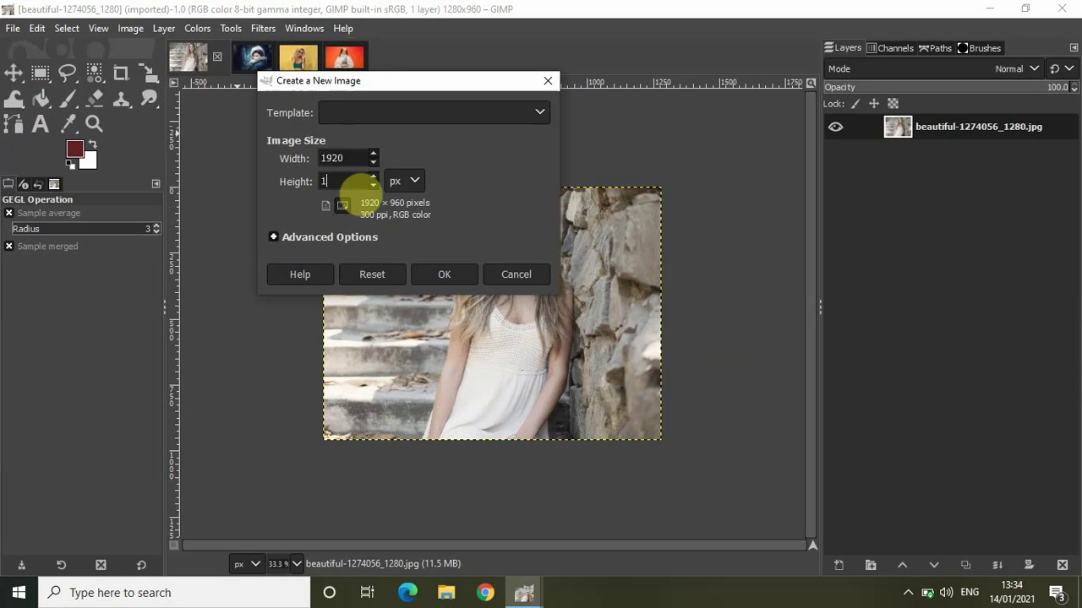
{"action": "left_click", "coordinate": [345, 238]}
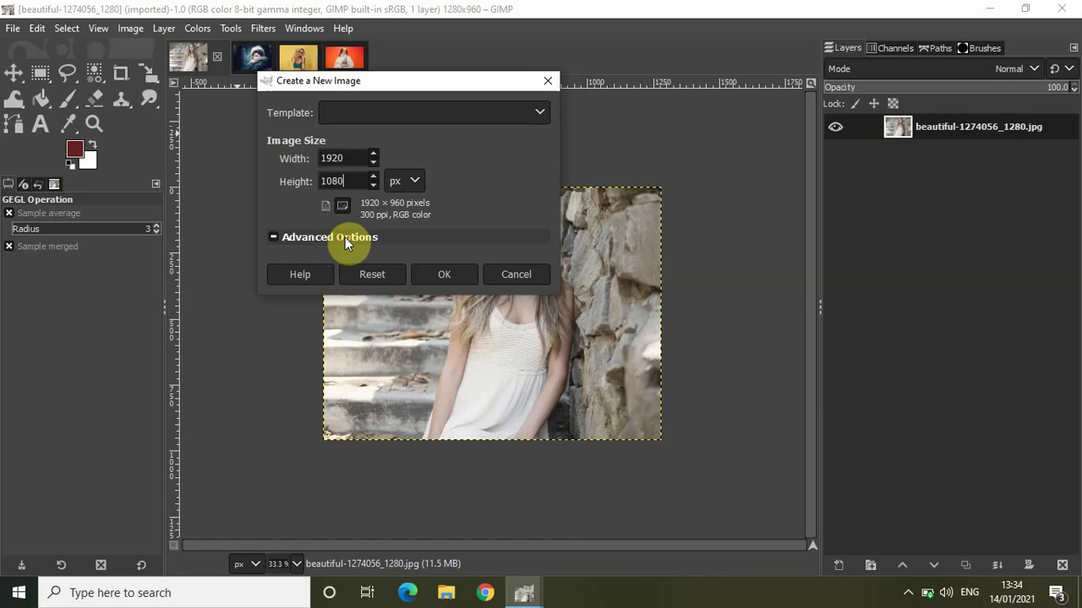
{"action": "left_click", "coordinate": [410, 443]}
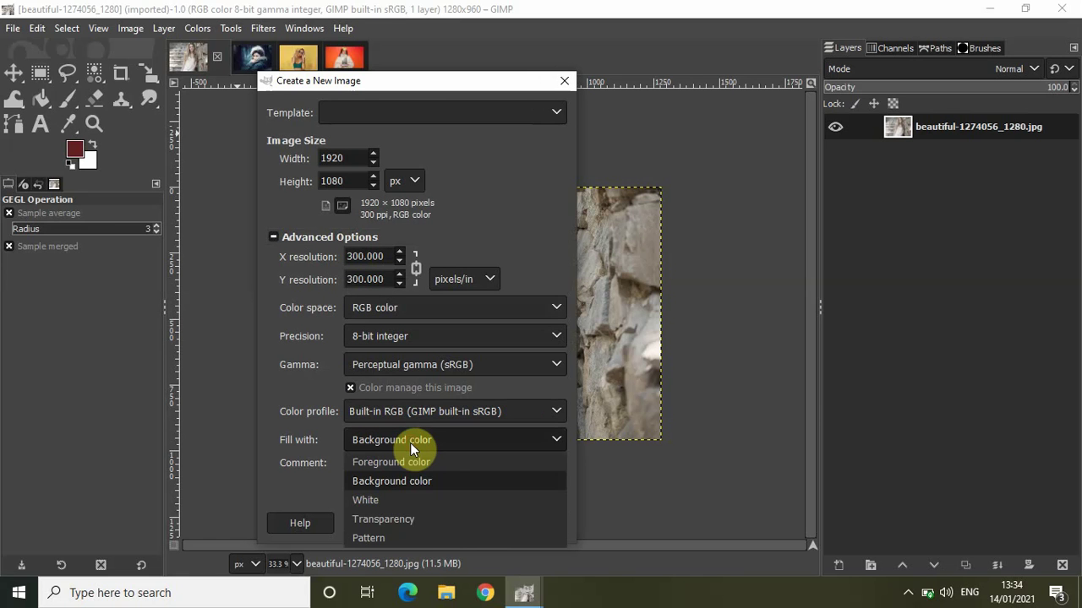
{"action": "left_click", "coordinate": [413, 521]}
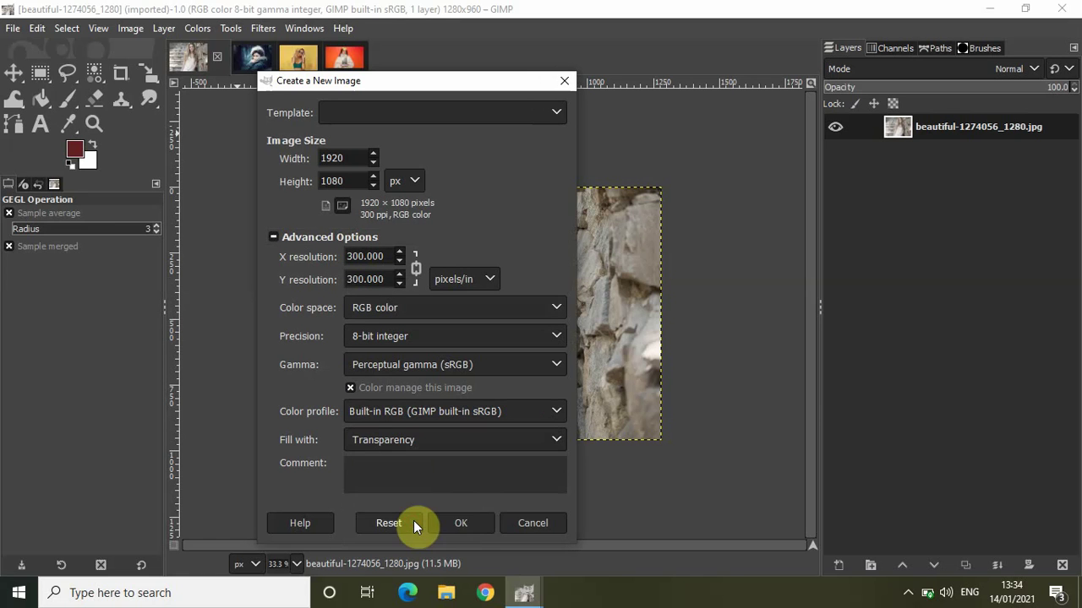
{"action": "left_click", "coordinate": [456, 523]}
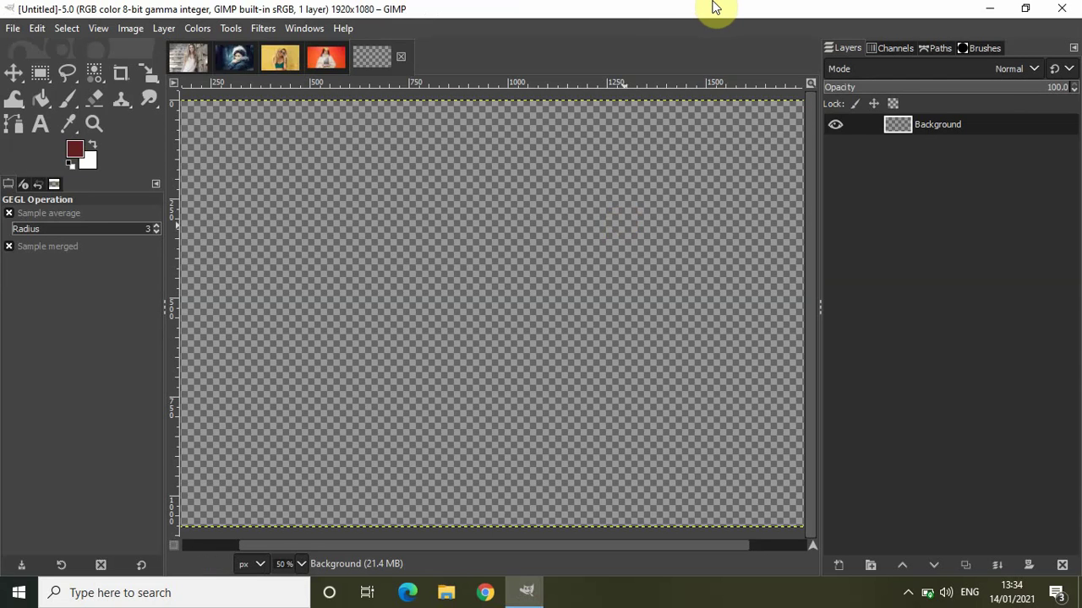
- Add a text box covering almost the whole canvas, containing the word GIMP
{"action": "key", "text": "minus"}
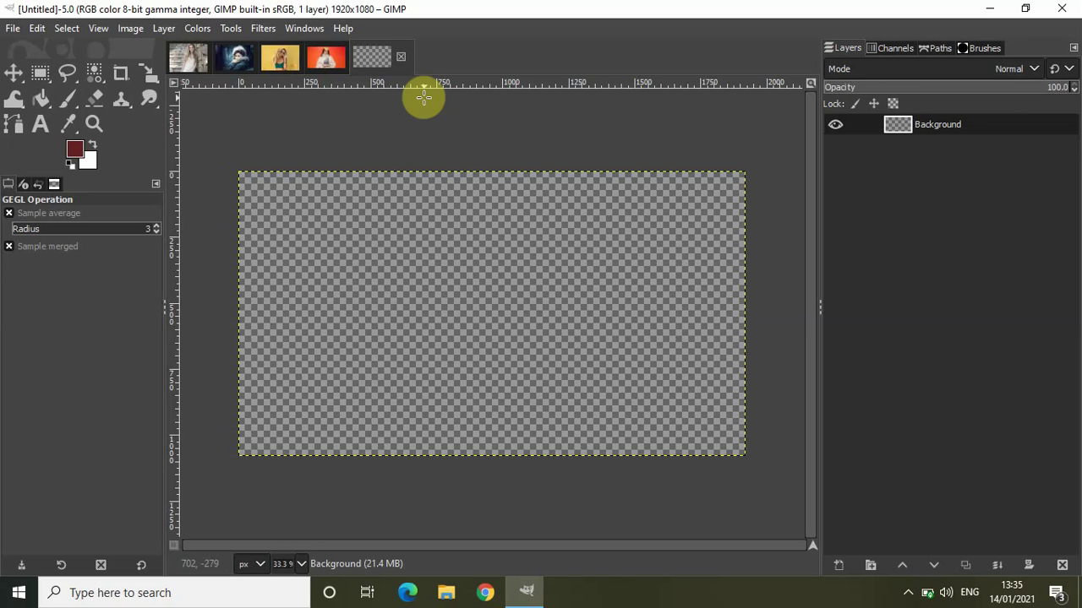
{"action": "left_click", "coordinate": [44, 120]}
{"action": "left_click", "coordinate": [45, 120]}
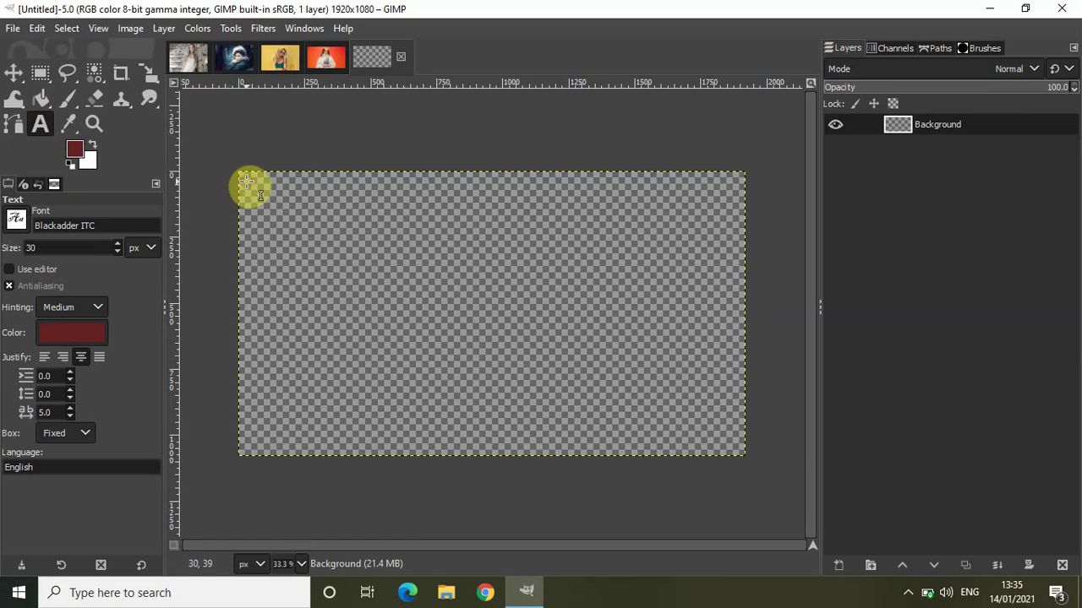
{"action": "left_click_drag", "start_coordinate": [246, 182], "coordinate": [747, 453]}
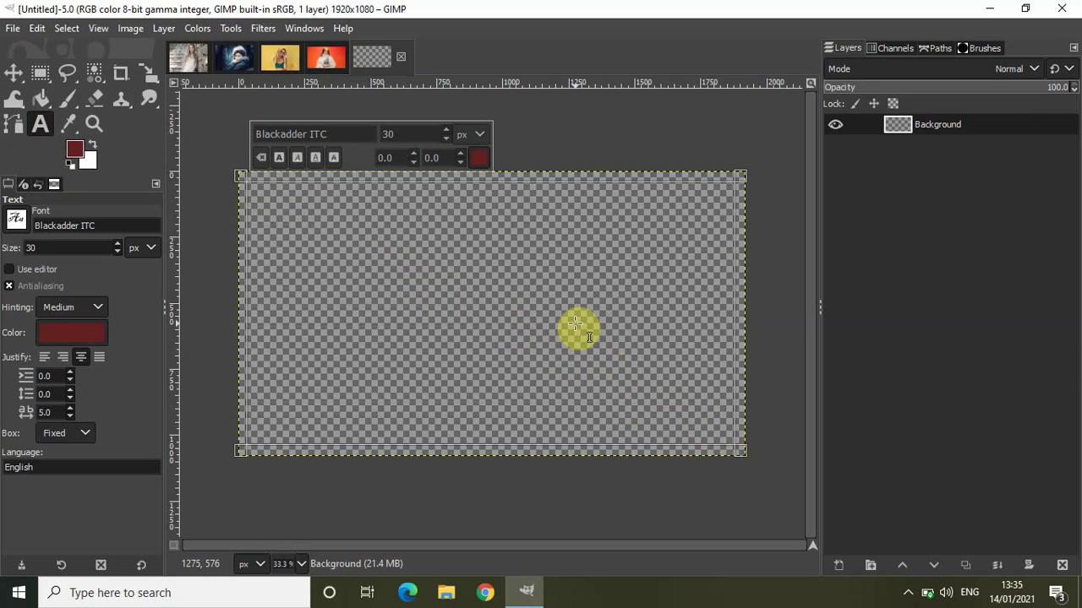
{"action": "type", "text": "G"}
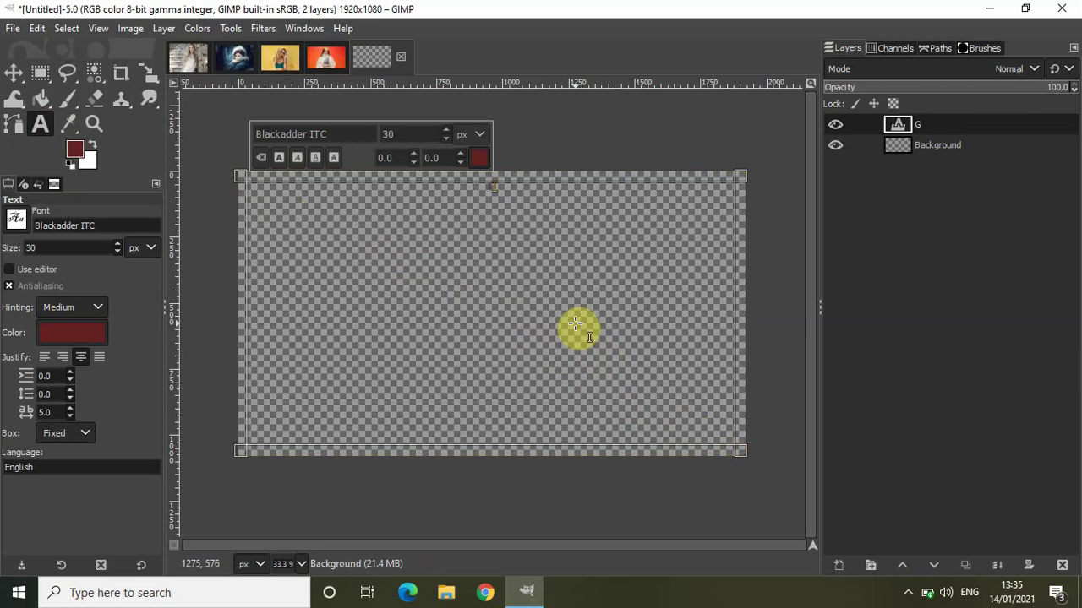
{"action": "type", "text": "IMP"}
- Set the font of the whole GIMP text to Times New Roman, Bold
{"action": "key", "text": "ctrl+a"}
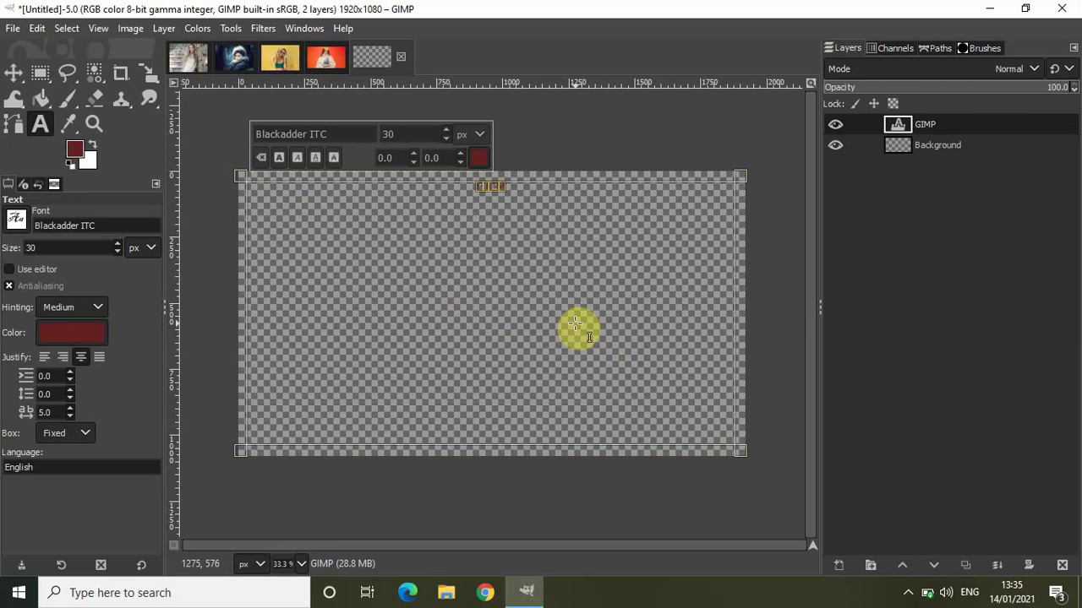
{"action": "triple_click", "coordinate": [354, 137]}
{"action": "key", "text": "BackSpace"}
{"action": "type", "text": "t"}
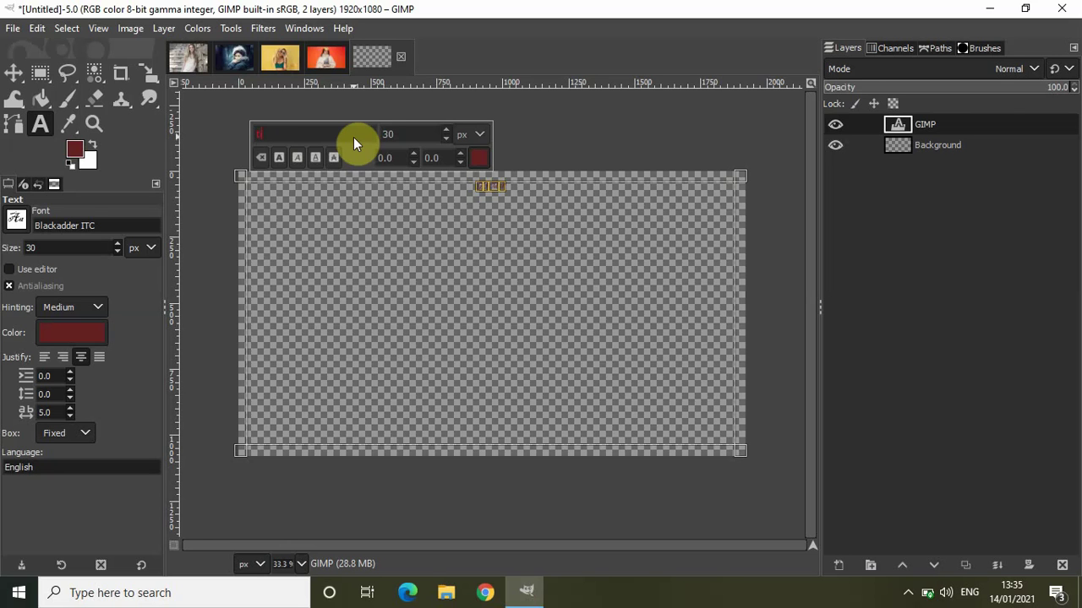
{"action": "type", "text": "im"}
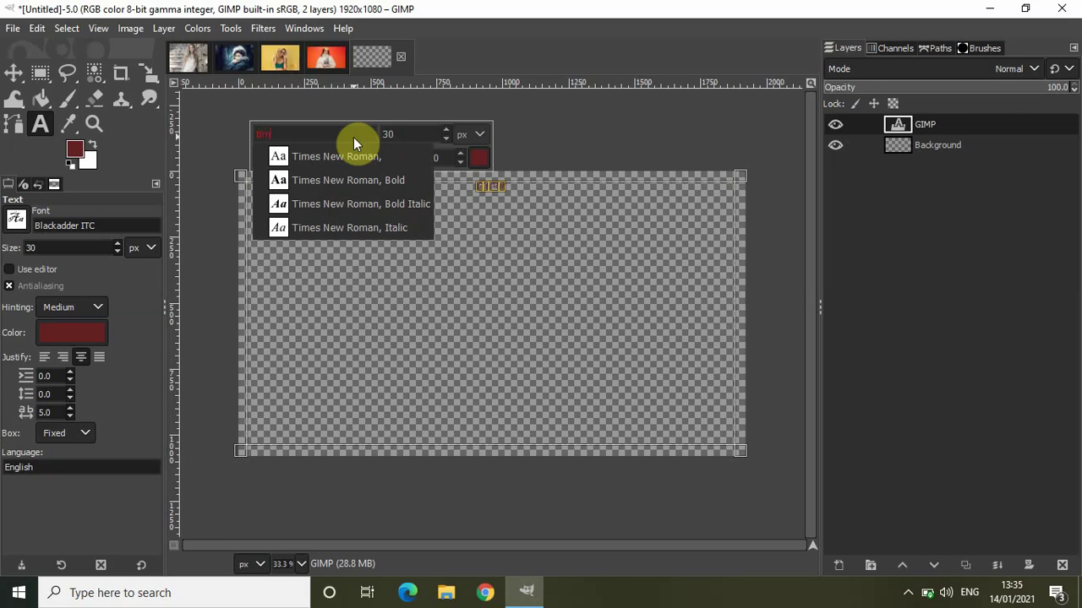
{"action": "left_click", "coordinate": [349, 184]}
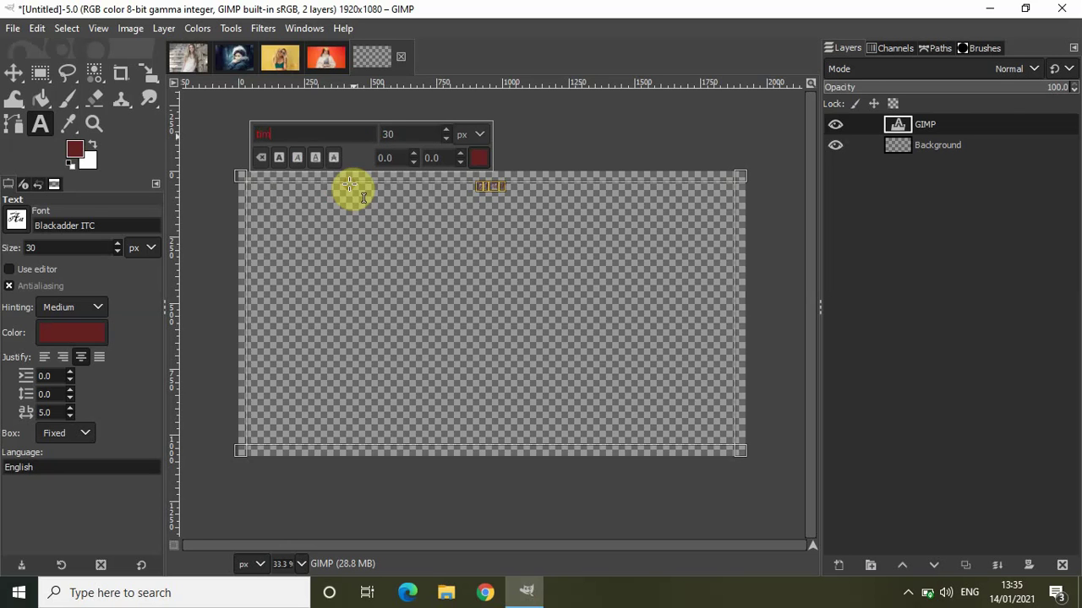
- Set the size of the GIMP text to 600 px
{"action": "left_click", "coordinate": [422, 135]}
{"action": "key", "text": "BackSpace"}
{"action": "key", "text": "BackSpace"}
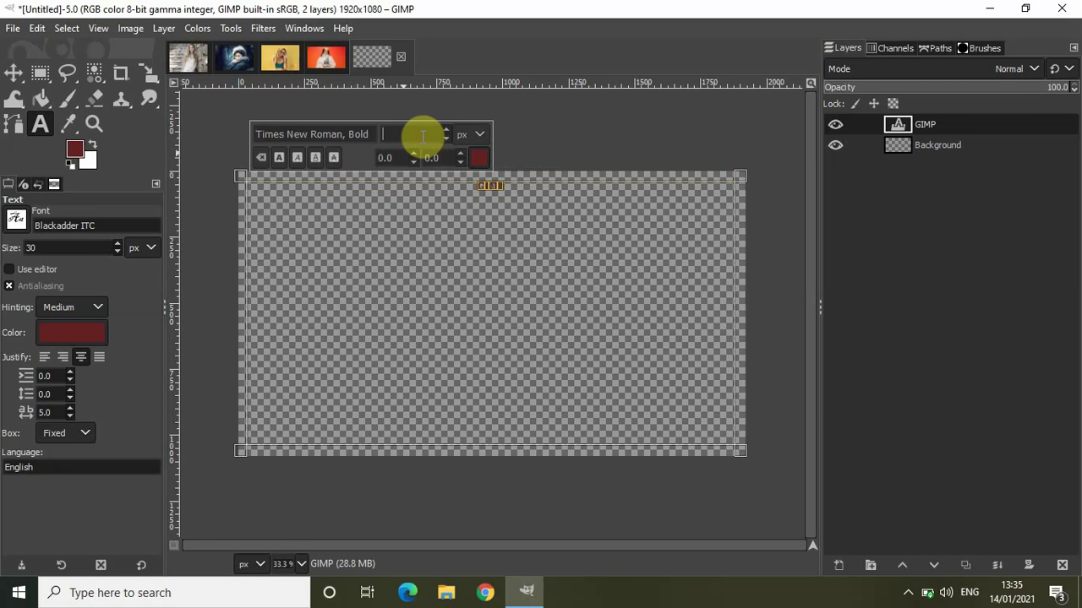
{"action": "type", "text": "600"}
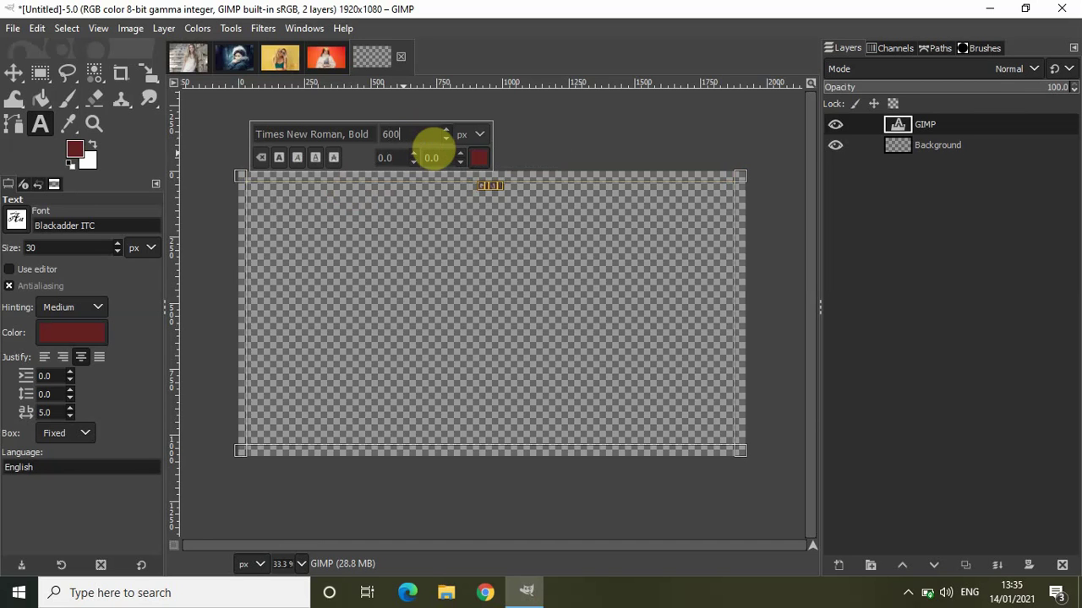
{"action": "key", "text": "Return"}
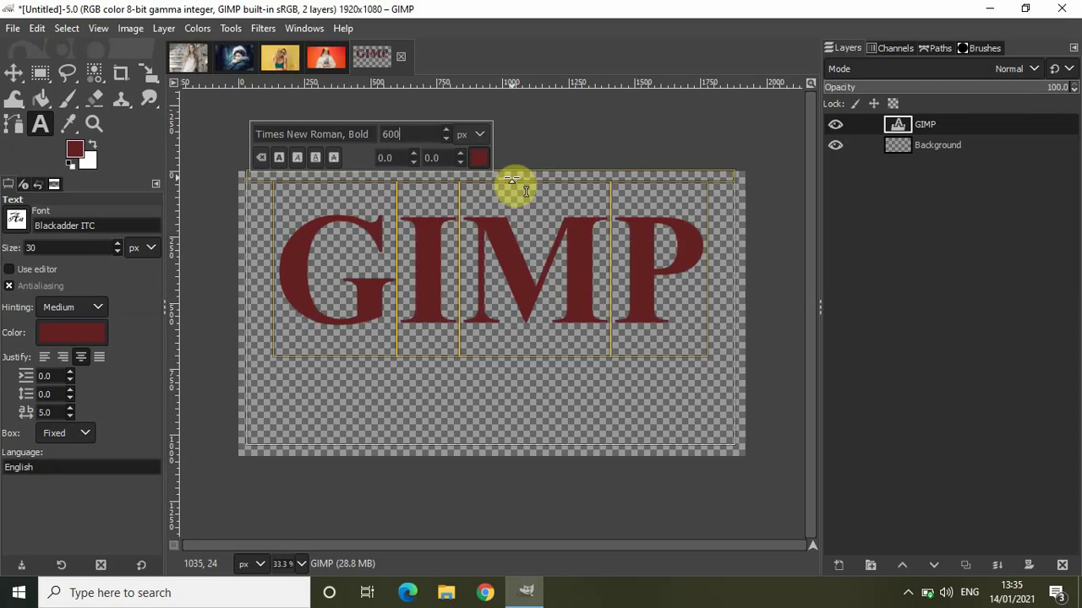
- Color the GIMP text white (ffffff) and lower the text box's upper edge so the word sits near the canvas's vertical center
{"action": "left_click", "coordinate": [479, 160]}
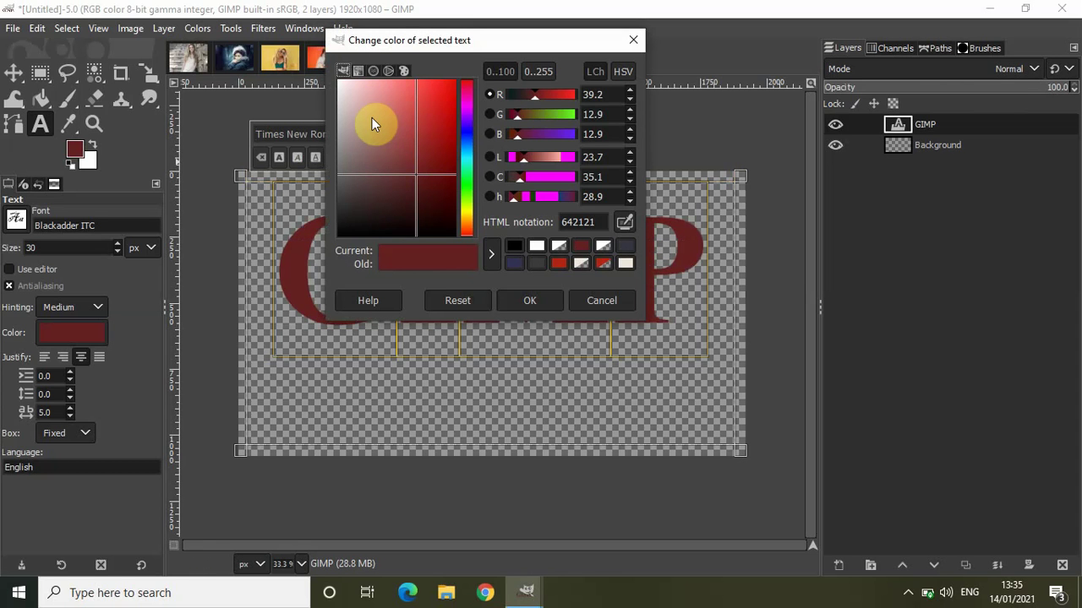
{"action": "left_click", "coordinate": [370, 117]}
{"action": "left_click_drag", "start_coordinate": [367, 118], "coordinate": [338, 81]}
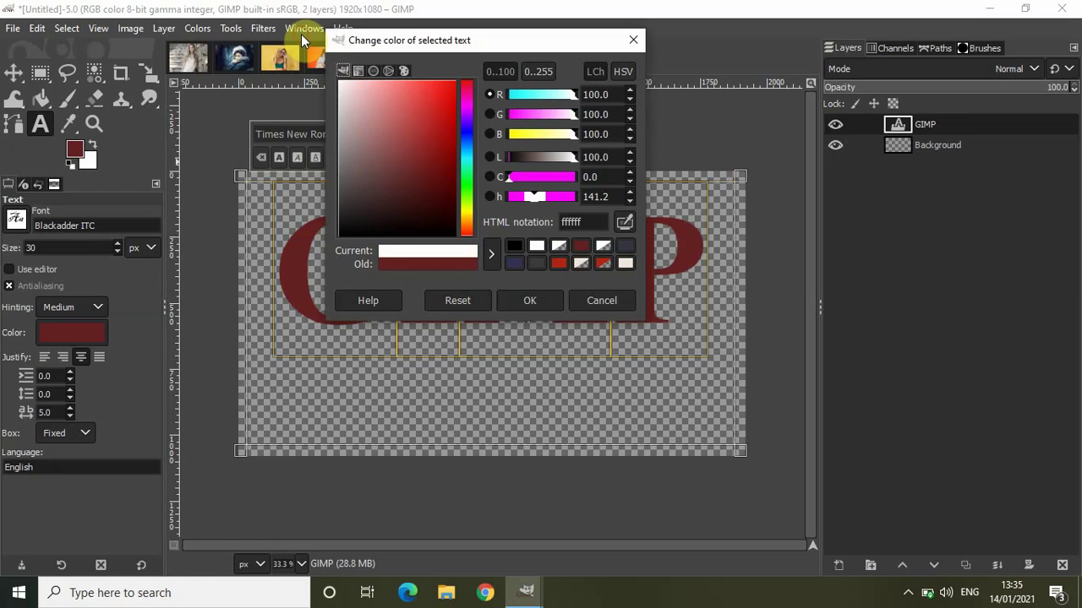
{"action": "left_click", "coordinate": [544, 302]}
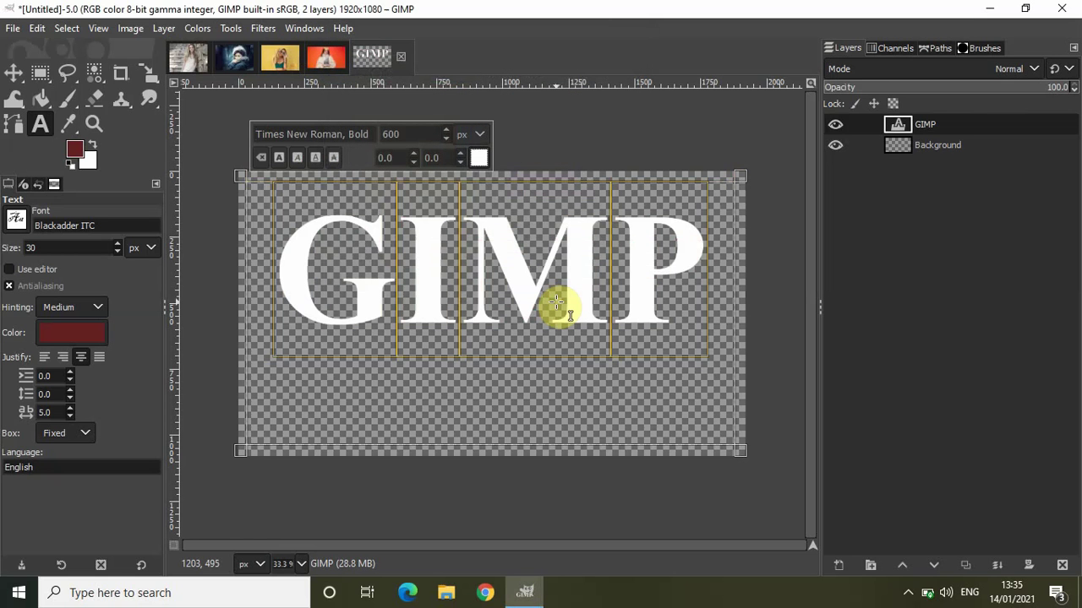
{"action": "left_click", "coordinate": [556, 302]}
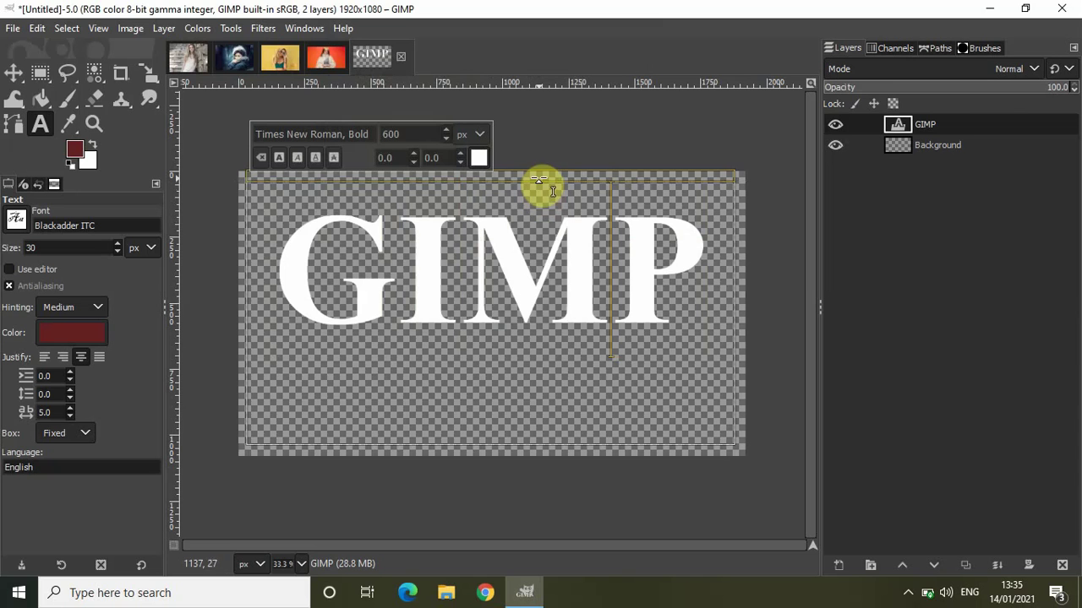
{"action": "left_click_drag", "start_coordinate": [538, 179], "coordinate": [538, 222]}
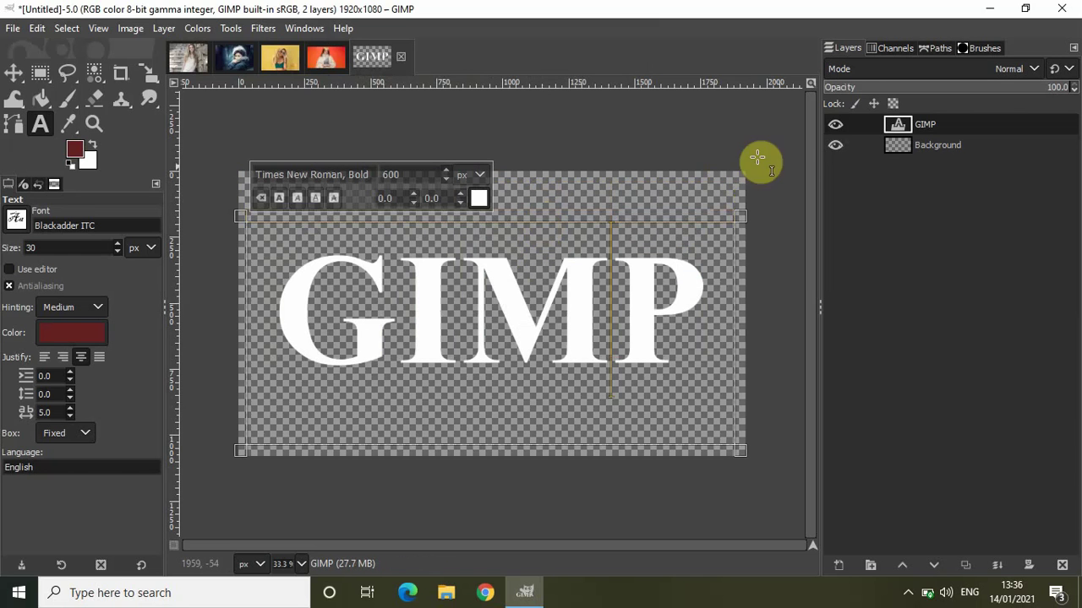
- Duplicate the GIMP text layer
{"action": "left_click", "coordinate": [924, 147]}
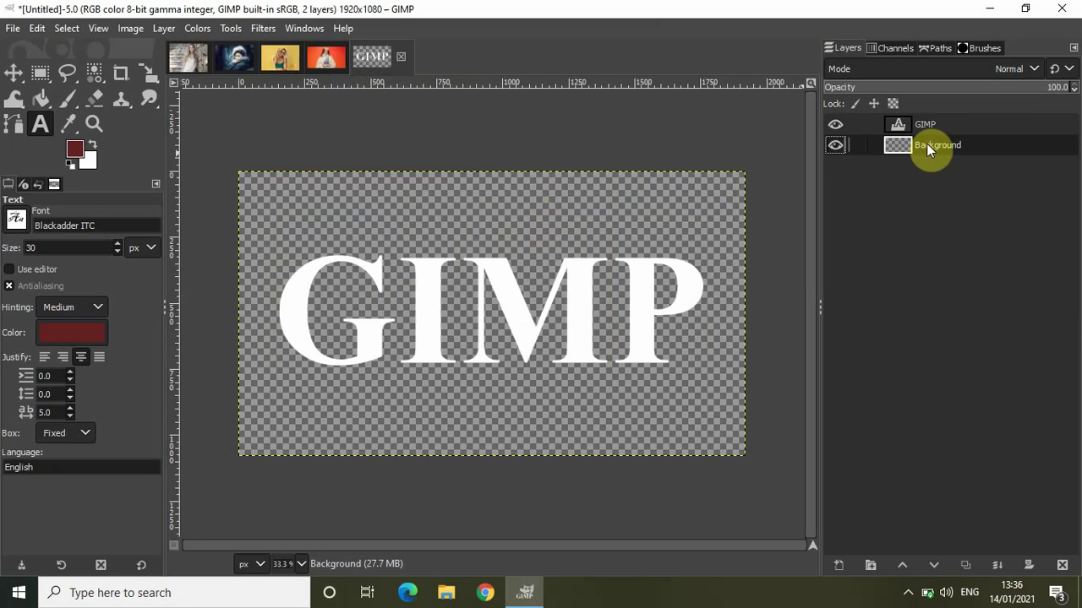
{"action": "left_click", "coordinate": [947, 127]}
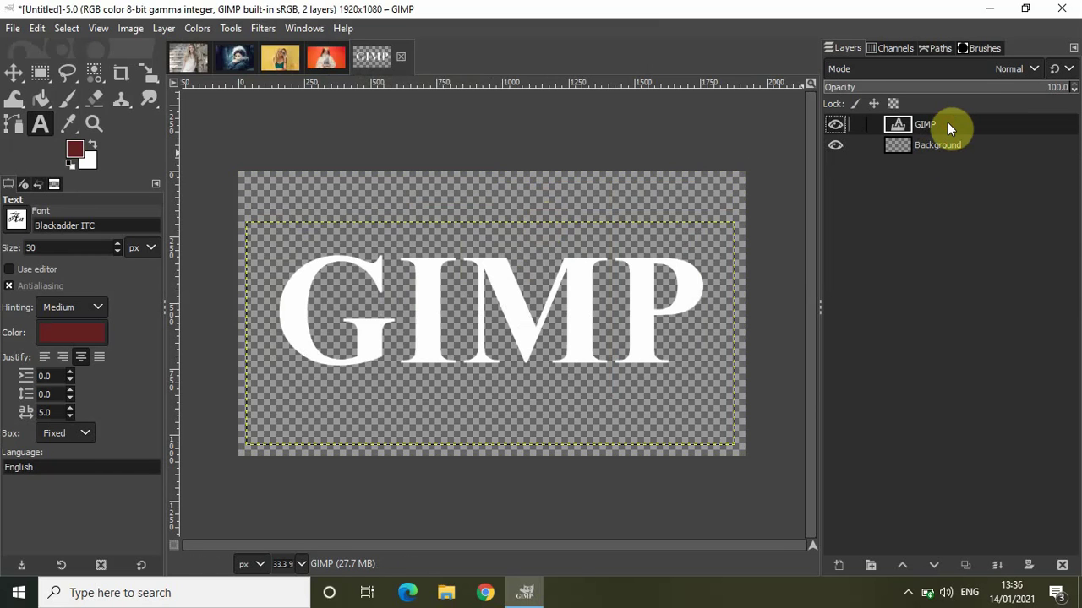
{"action": "left_click", "coordinate": [964, 565]}
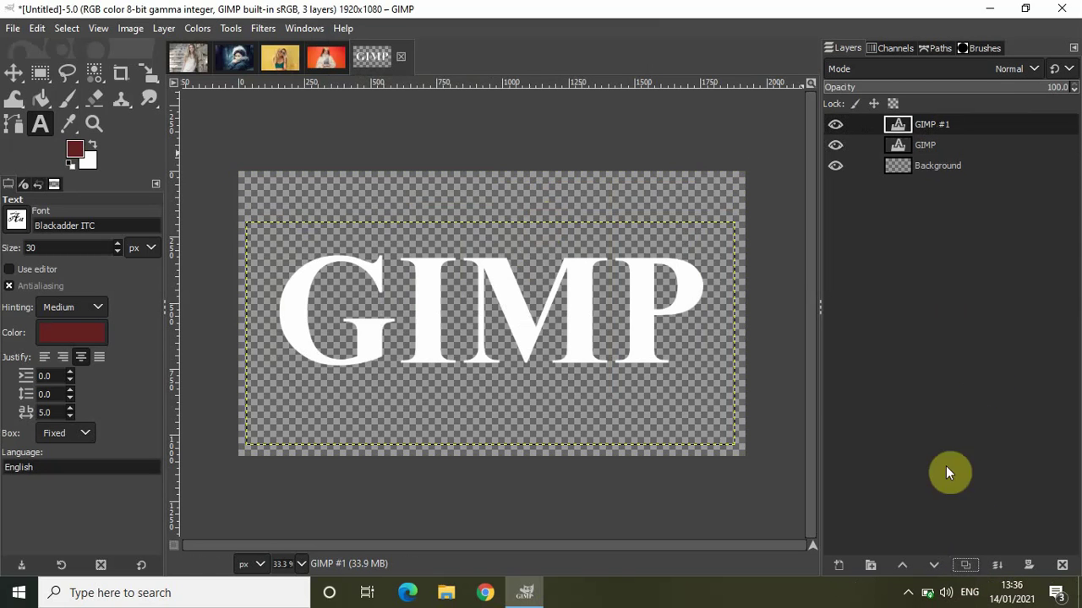
- Change the color of all text in the duplicated GIMP layer to black (000000)
{"action": "left_click", "coordinate": [941, 124]}
{"action": "left_click", "coordinate": [707, 317]}
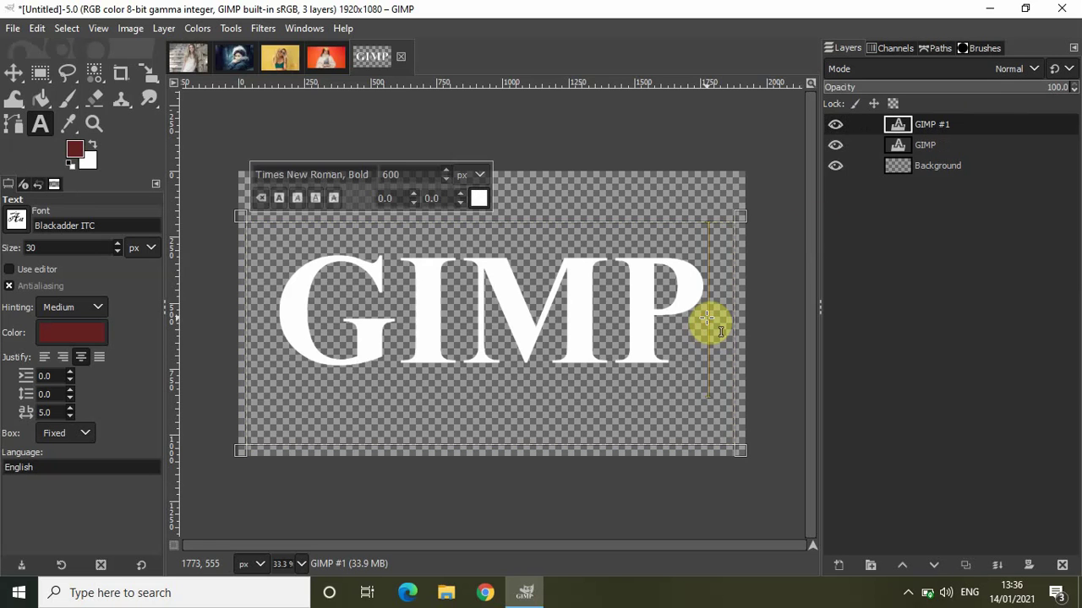
{"action": "key", "text": "ctrl+a"}
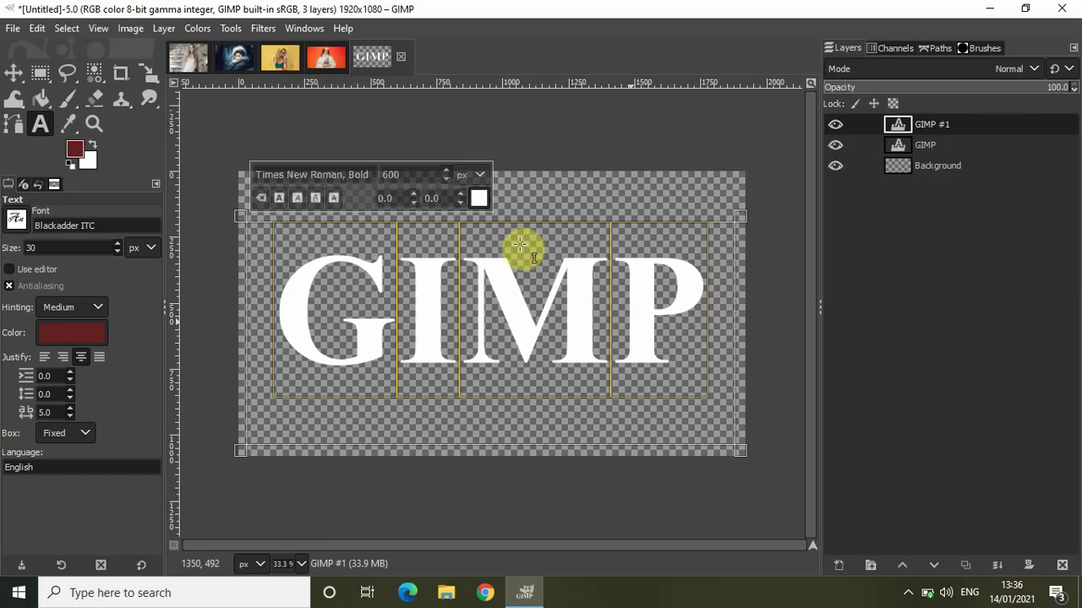
{"action": "left_click", "coordinate": [479, 199]}
{"action": "left_click_drag", "start_coordinate": [403, 185], "coordinate": [485, 310]}
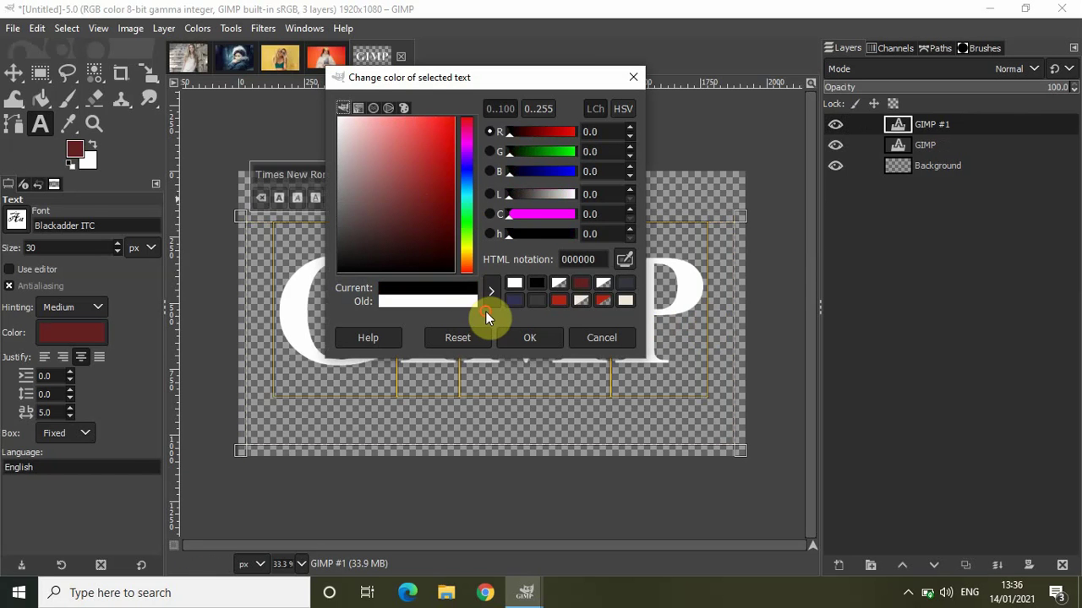
{"action": "left_click", "coordinate": [539, 337]}
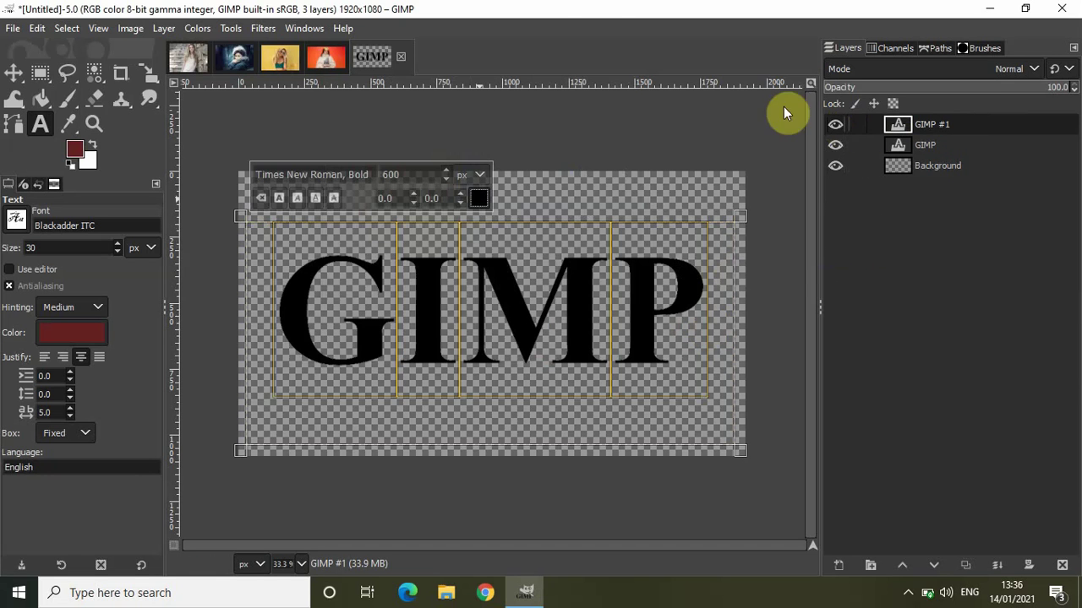
- Apply a Gaussian Blur with Size X and Y of 22.94 to the black GIMP #1 text layer
{"action": "left_click", "coordinate": [262, 29]}
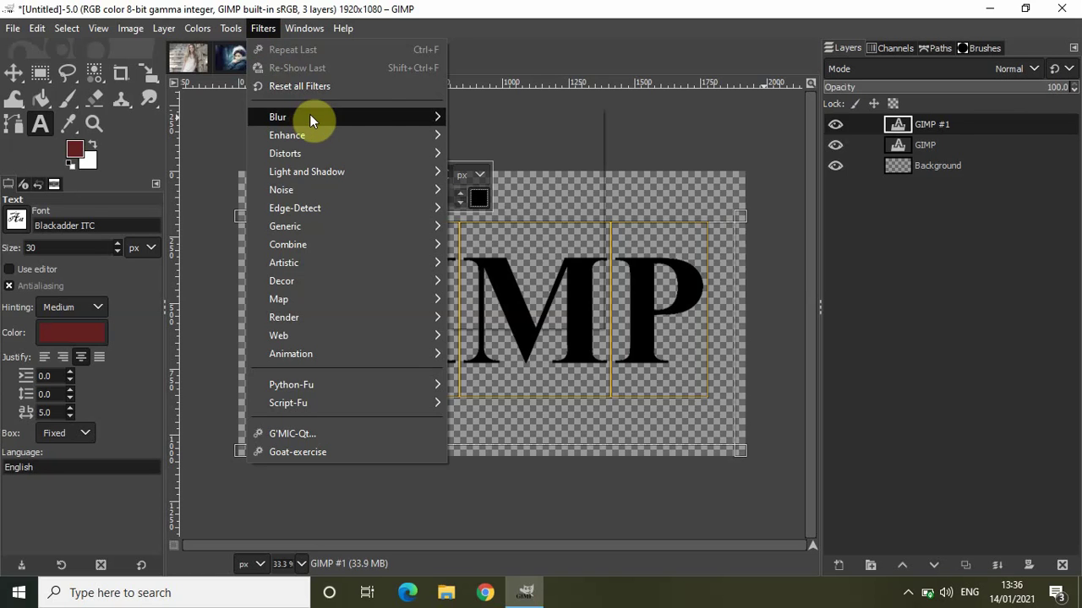
{"action": "mouse_move", "coordinate": [310, 118]}
{"action": "left_click", "coordinate": [472, 129]}
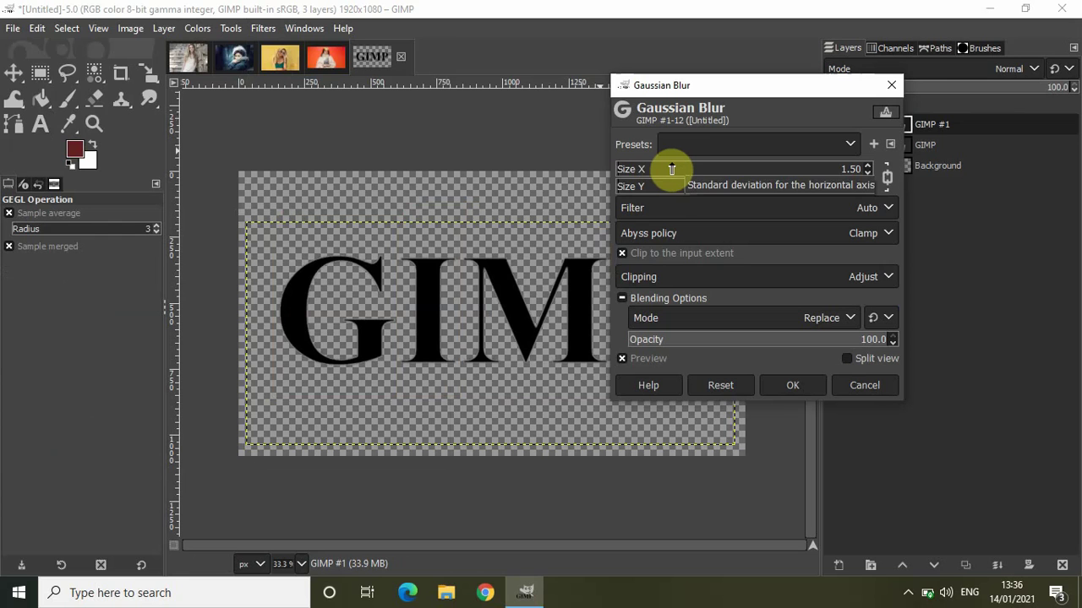
{"action": "left_click", "coordinate": [671, 169]}
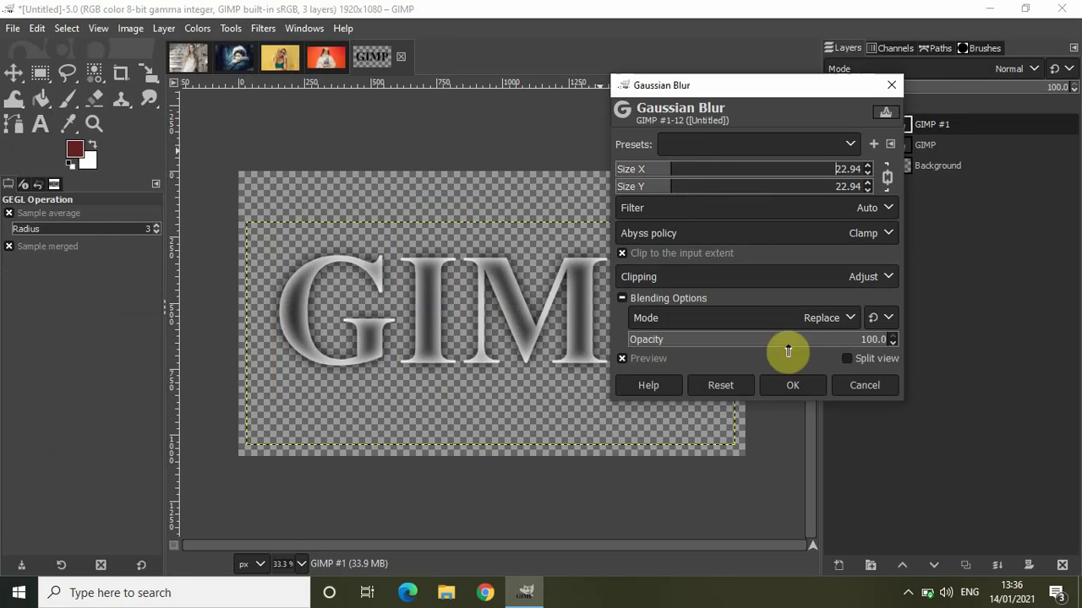
{"action": "left_click", "coordinate": [806, 387]}
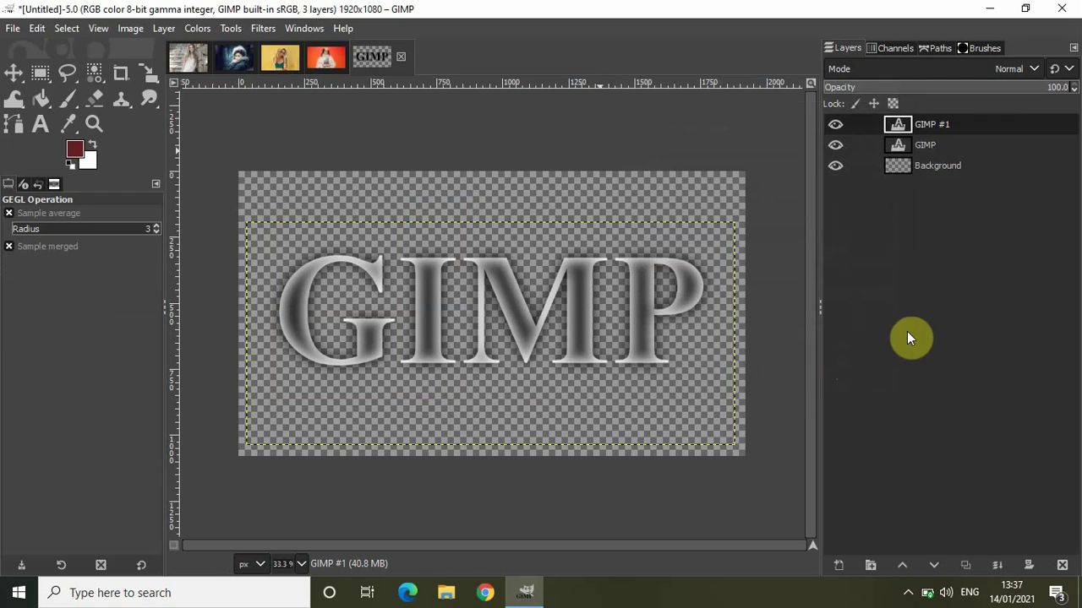
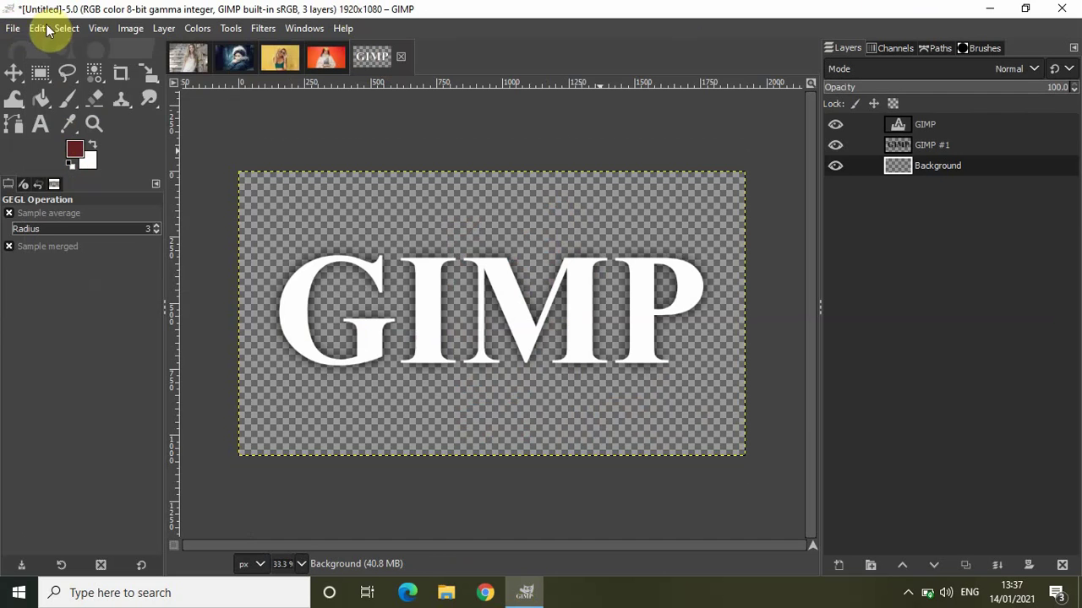
- Paste the copied yellow-wall photo as a new layer above Background and move it so the woman sits behind the letter G
{"action": "left_click", "coordinate": [37, 28]}
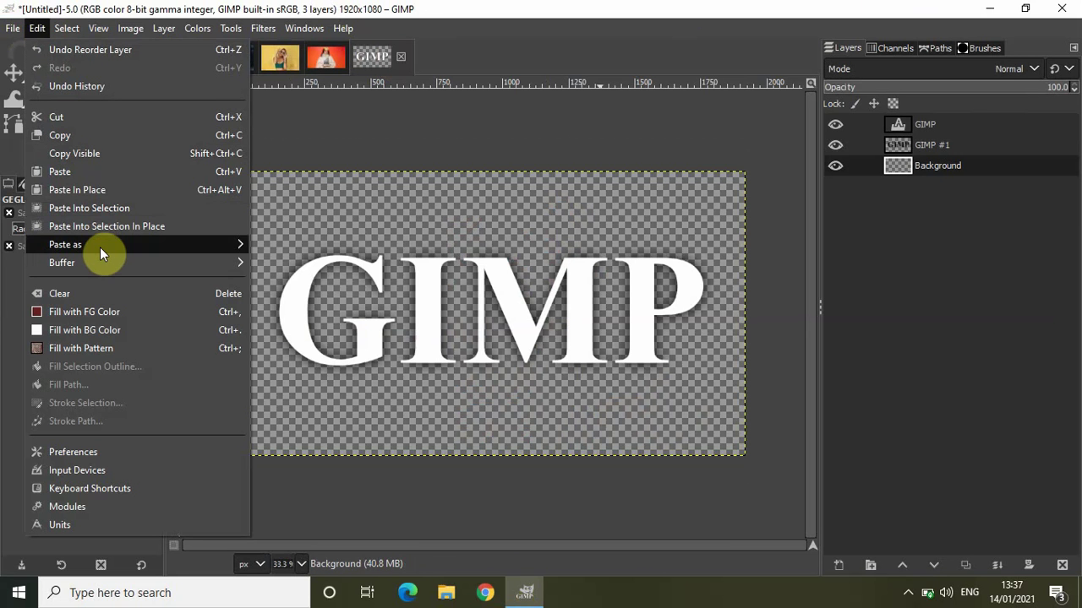
{"action": "mouse_move", "coordinate": [99, 247]}
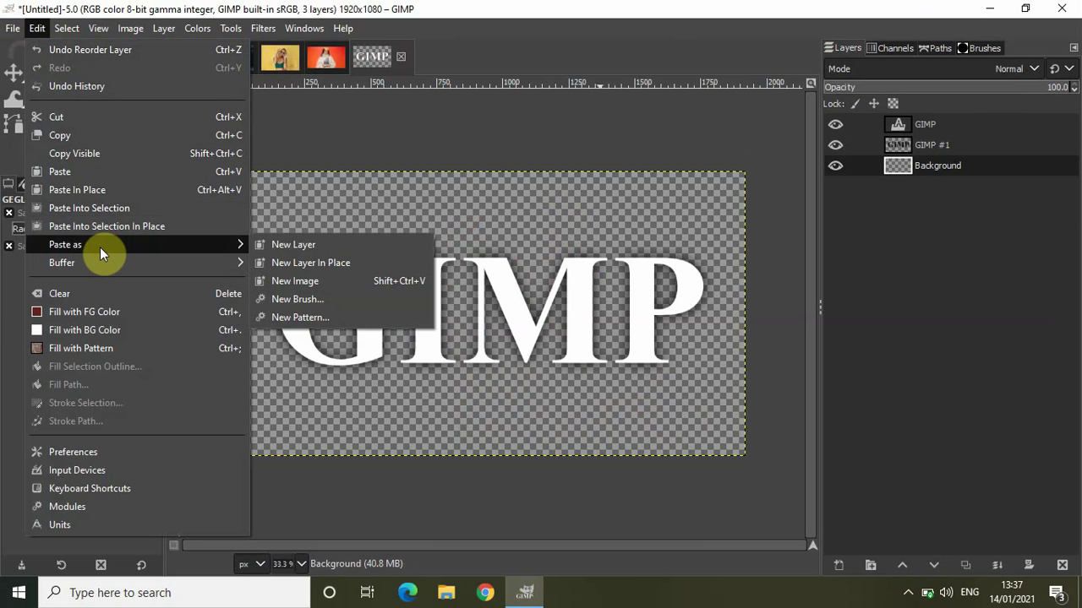
{"action": "left_click", "coordinate": [333, 250]}
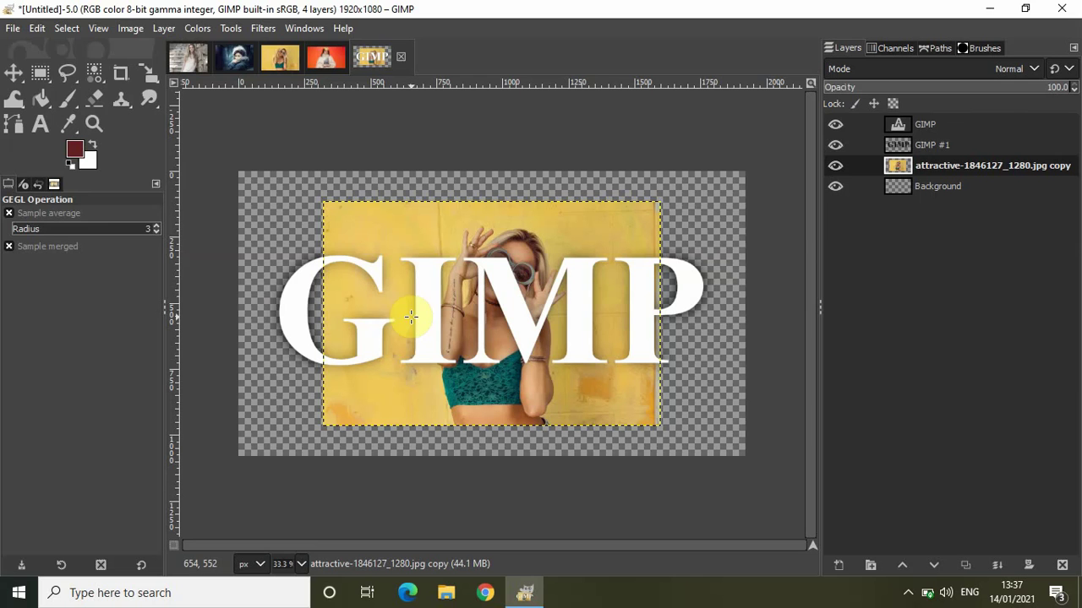
{"action": "left_click", "coordinate": [8, 78]}
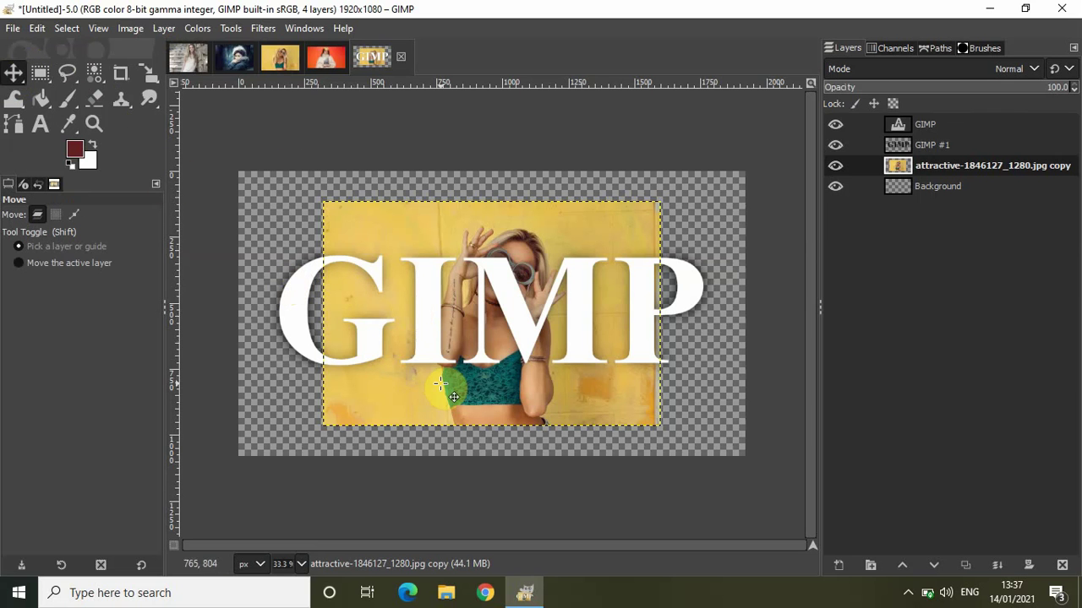
{"action": "left_click_drag", "start_coordinate": [434, 387], "coordinate": [244, 408]}
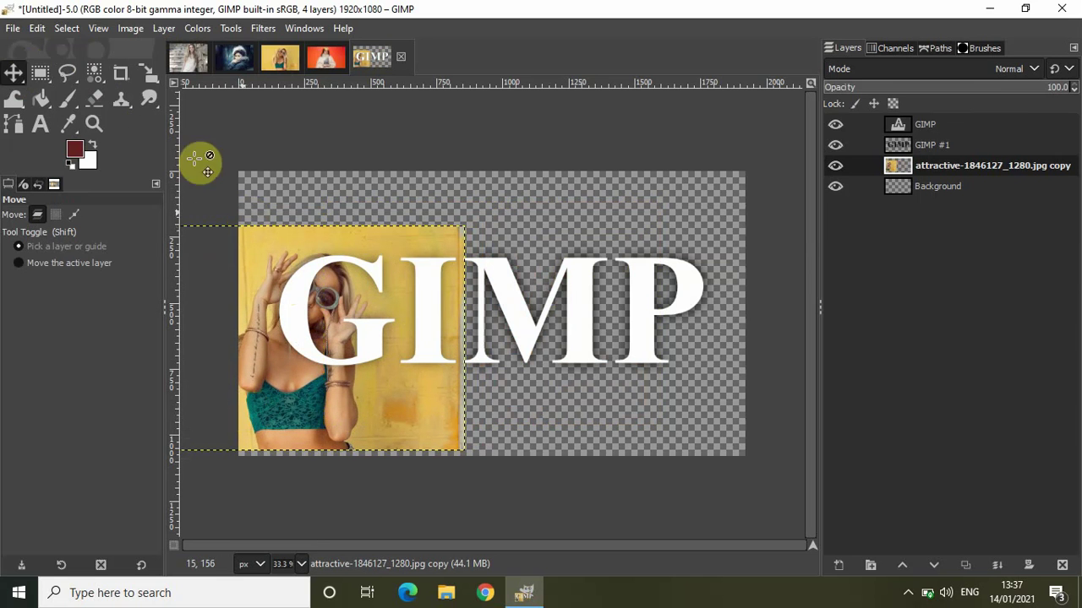
- Select a rectangle about 489 × 774 px around the letter G on the photo layer, float it and convert it to a new layer
{"action": "left_click", "coordinate": [35, 77]}
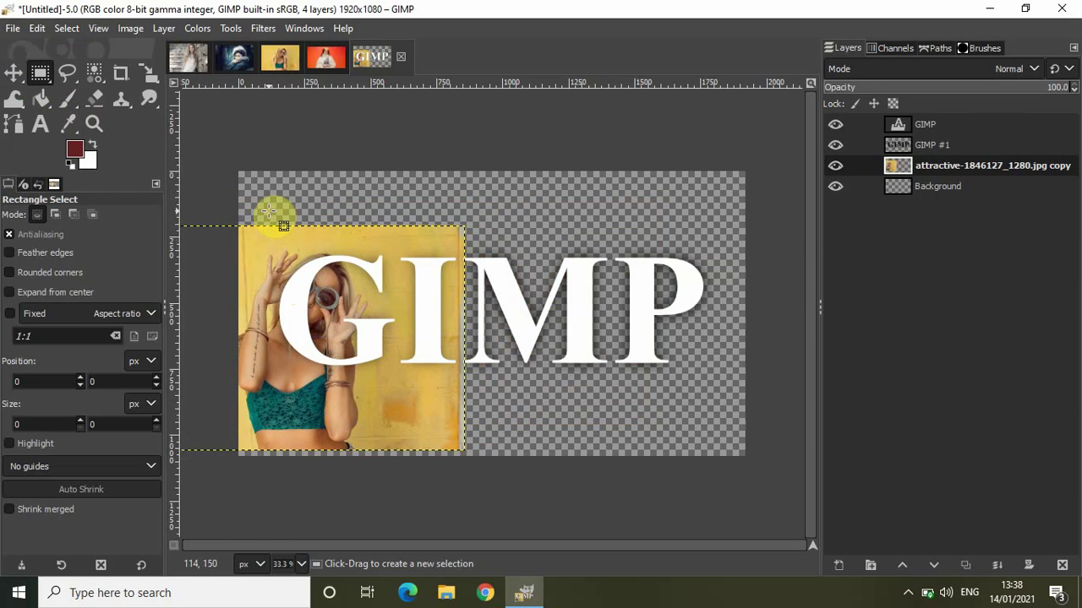
{"action": "left_click_drag", "start_coordinate": [268, 211], "coordinate": [393, 412]}
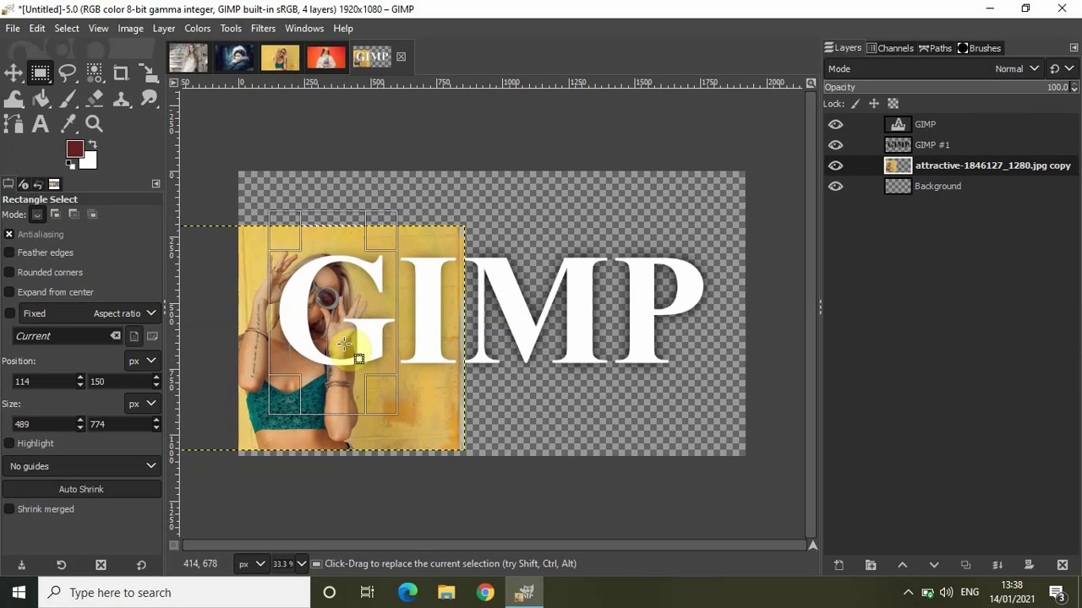
{"action": "right_click", "coordinate": [322, 300]}
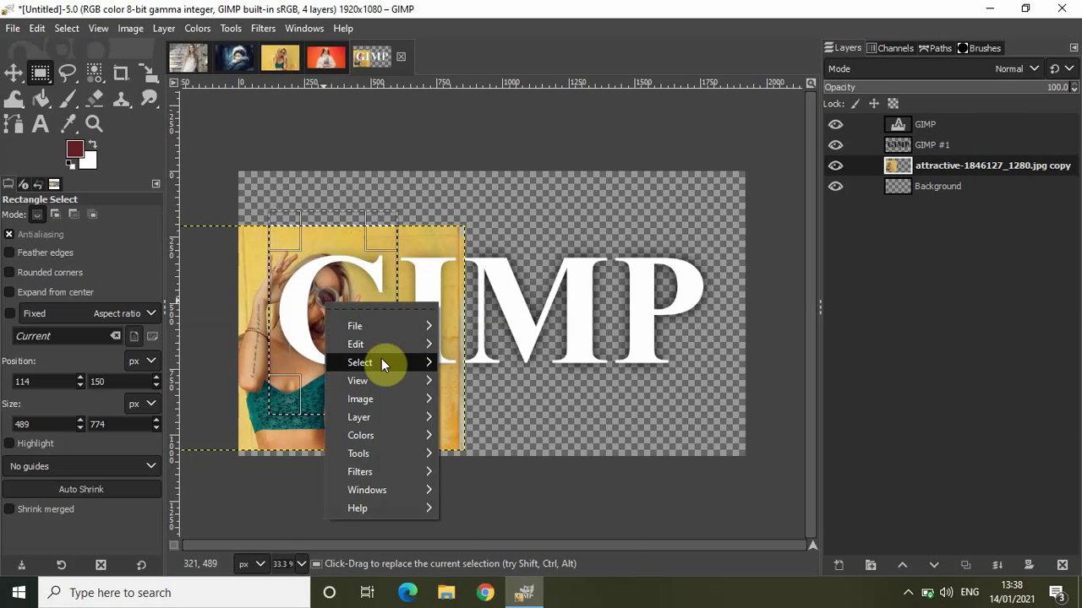
{"action": "mouse_move", "coordinate": [381, 364]}
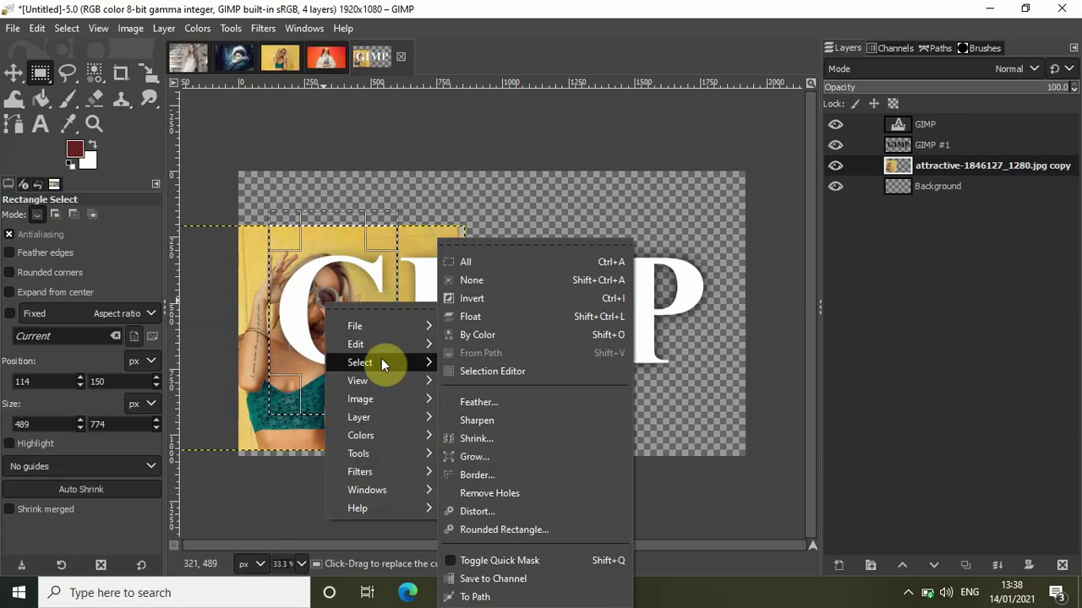
{"action": "left_click", "coordinate": [482, 317]}
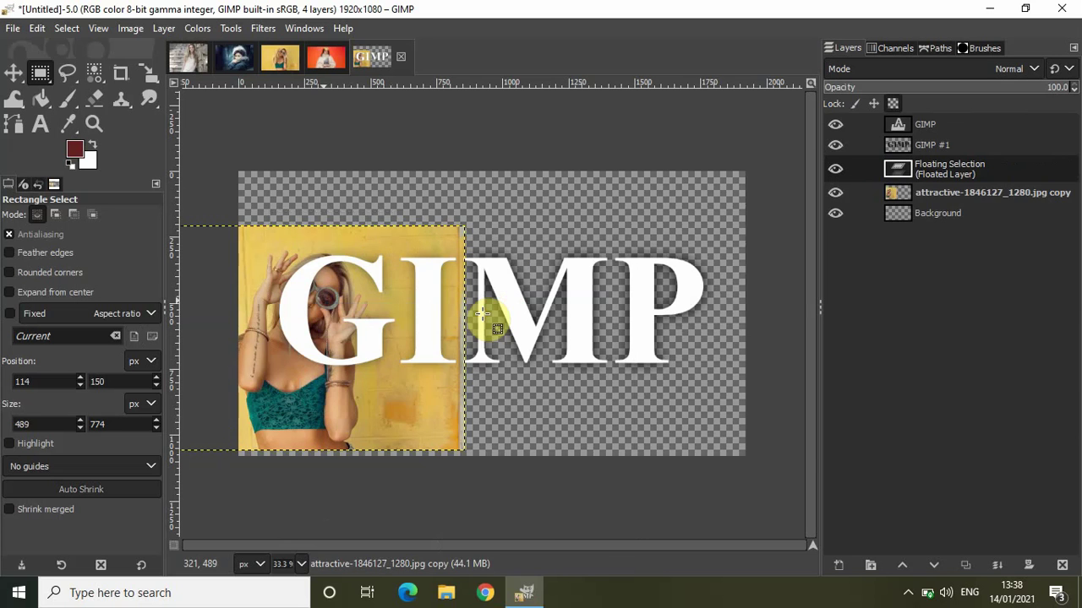
{"action": "right_click", "coordinate": [951, 166]}
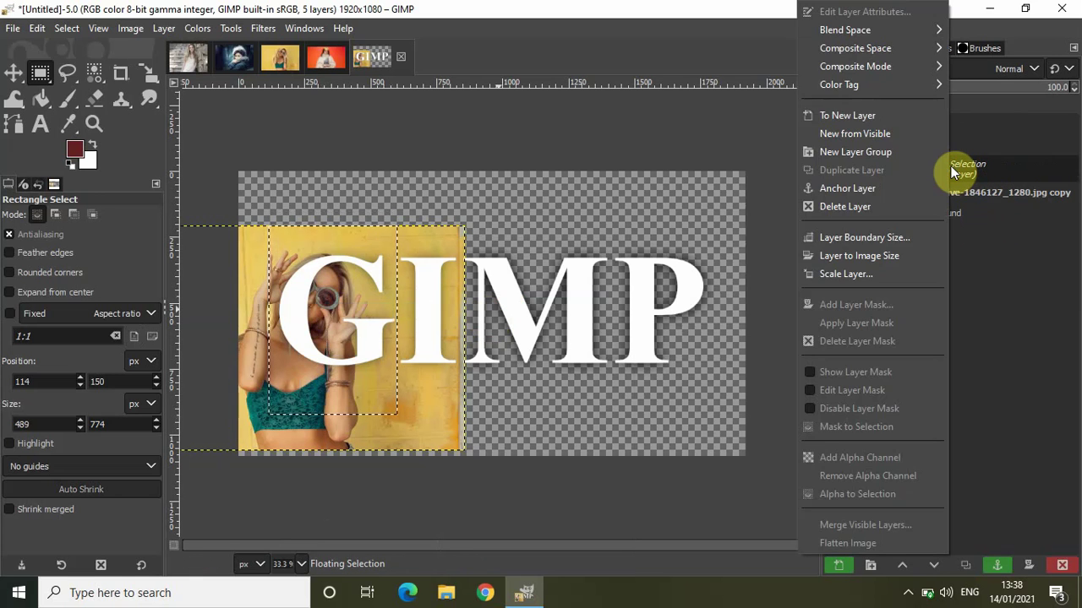
{"action": "left_click", "coordinate": [860, 115]}
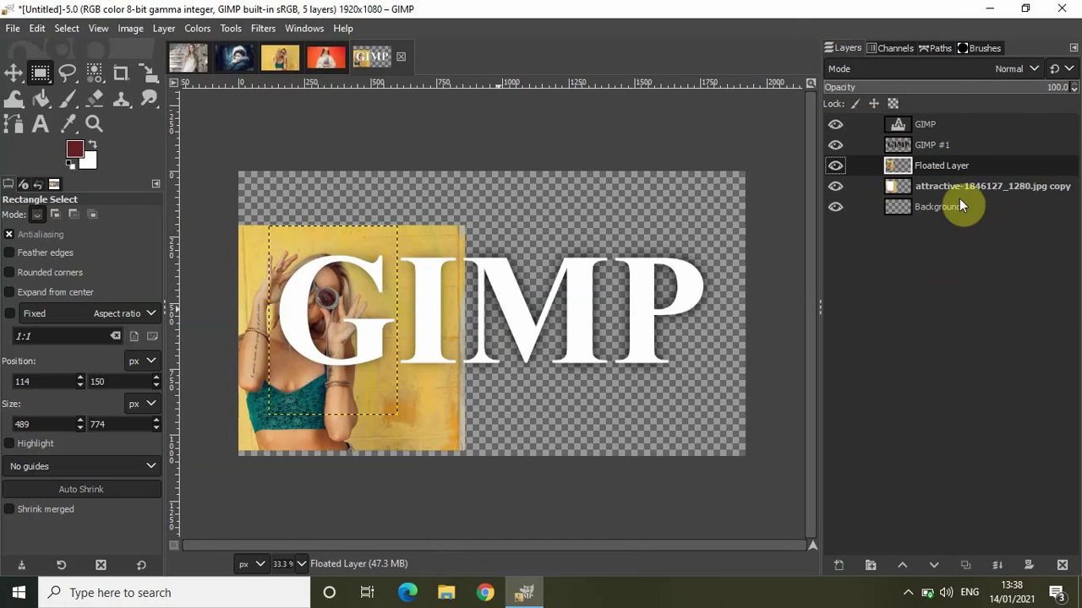
- Delete the leftover attractive-1846127_1280.jpg copy layer
{"action": "left_click", "coordinate": [954, 186]}
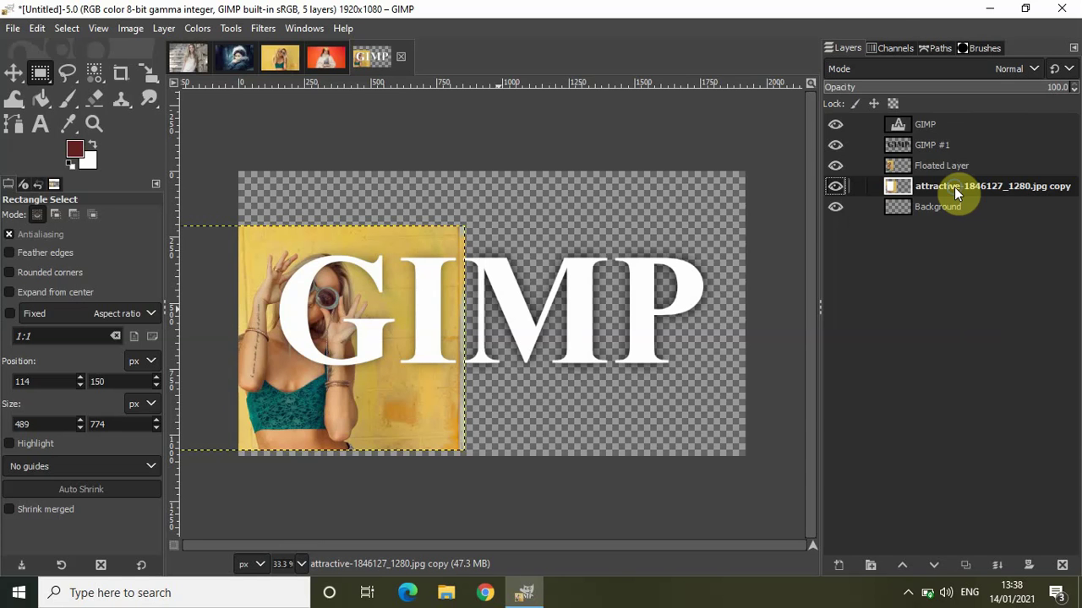
{"action": "right_click", "coordinate": [954, 186]}
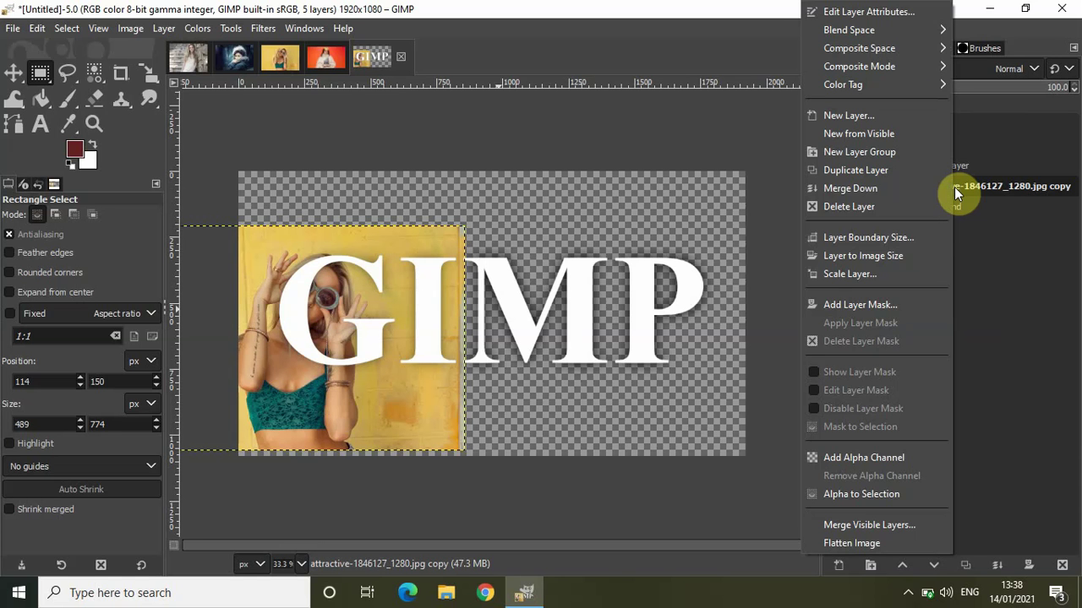
{"action": "left_click", "coordinate": [883, 207]}
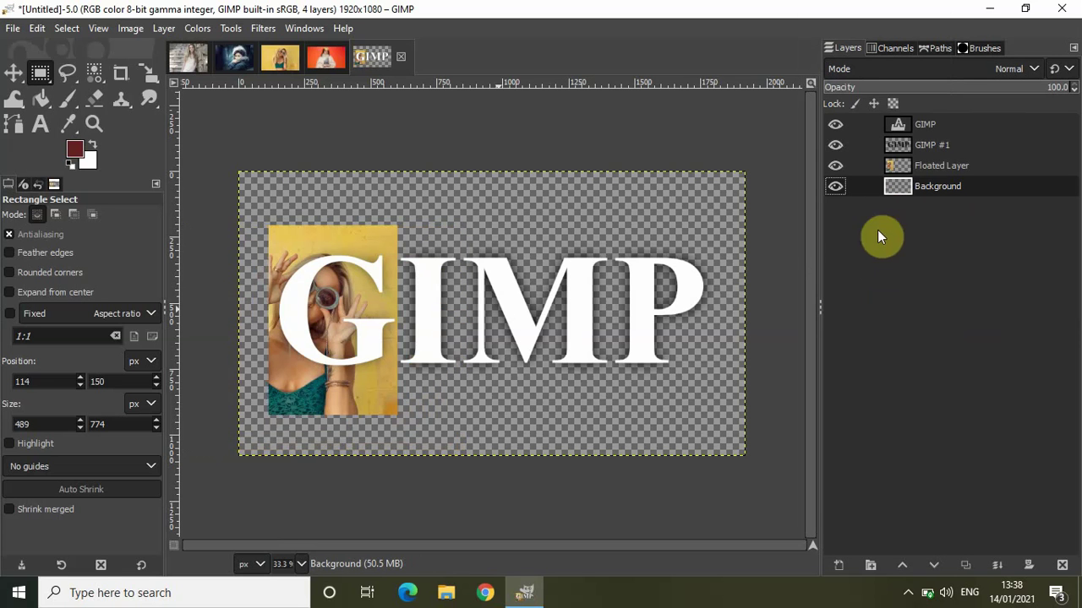
- Raise the Floated Layer to the top of the layer stack and set its blend mode to Multiply
{"action": "left_click", "coordinate": [943, 165]}
{"action": "left_click_drag", "start_coordinate": [948, 157], "coordinate": [948, 119]}
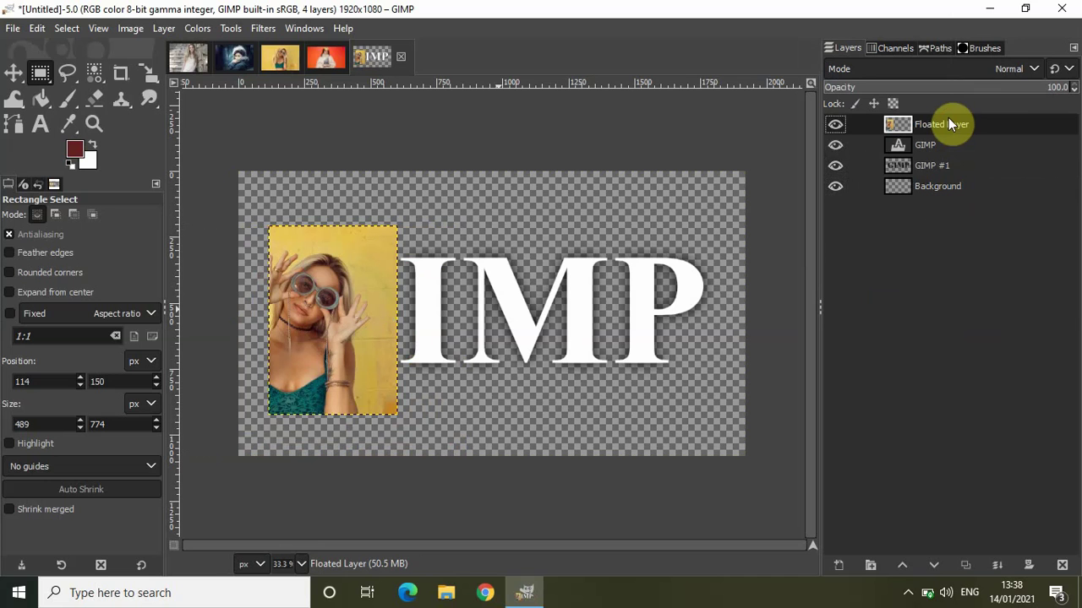
{"action": "left_click", "coordinate": [1023, 66]}
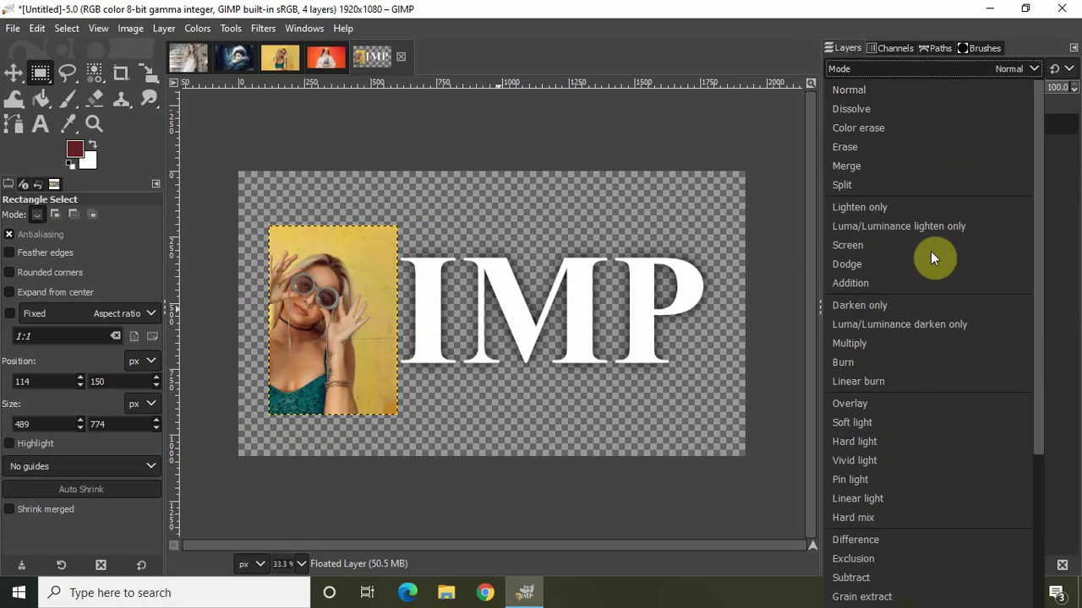
{"action": "left_click", "coordinate": [887, 341]}
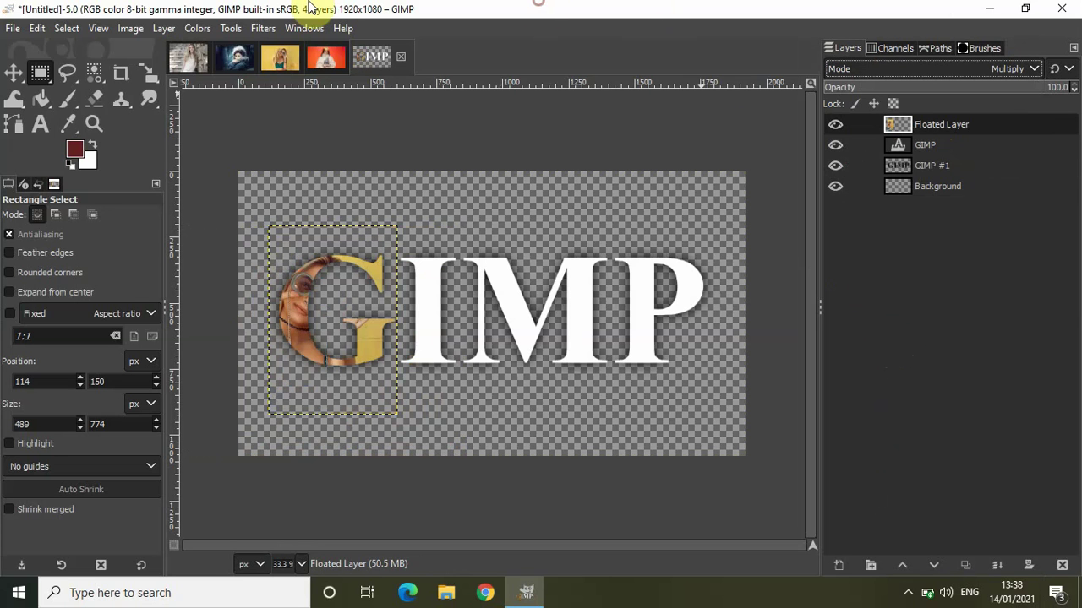
- Copy the billie.jpg image and paste it as a new layer into the GIMP text design
{"action": "left_click", "coordinate": [326, 57]}
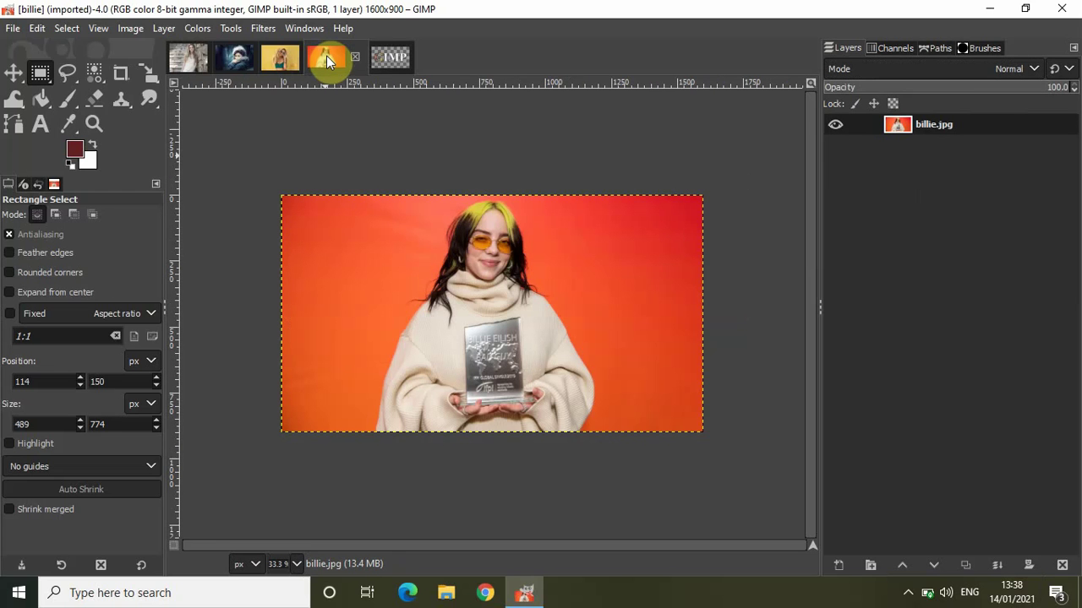
{"action": "left_click", "coordinate": [44, 27]}
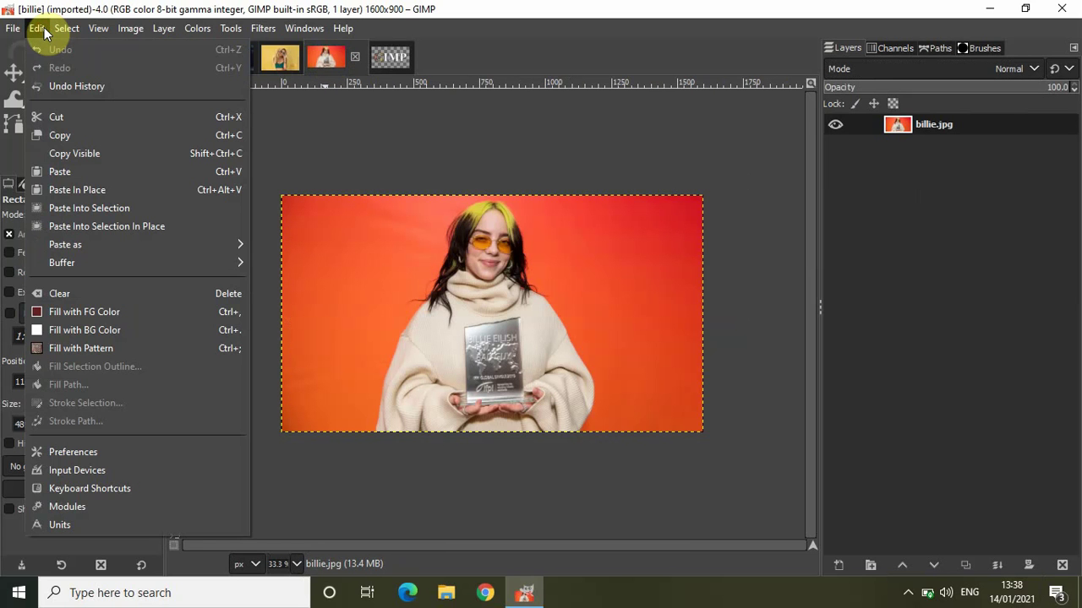
{"action": "left_click", "coordinate": [74, 136]}
{"action": "left_click", "coordinate": [388, 62]}
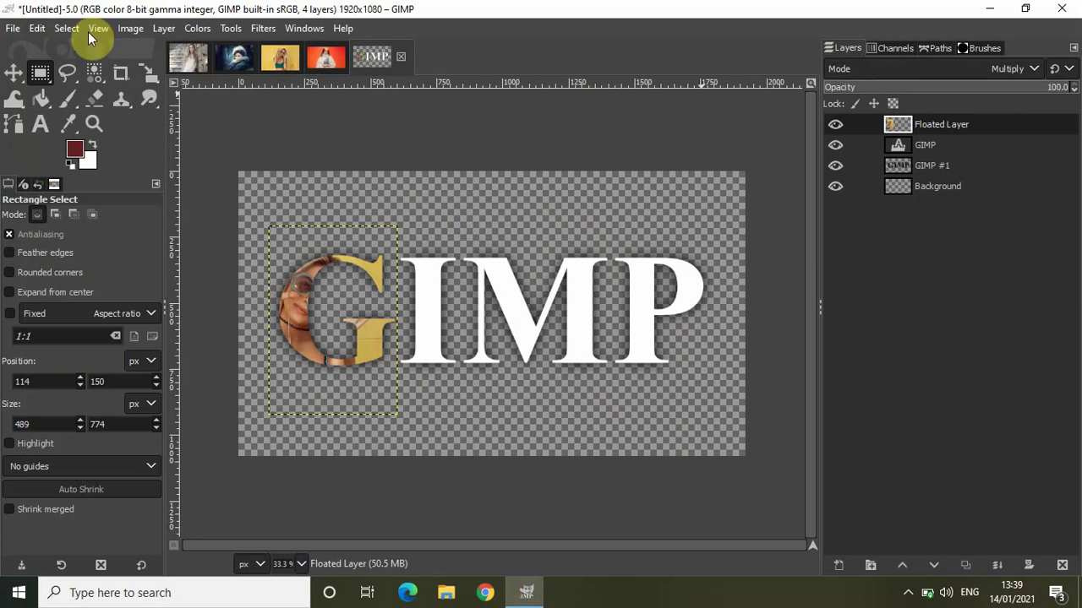
{"action": "left_click", "coordinate": [36, 29]}
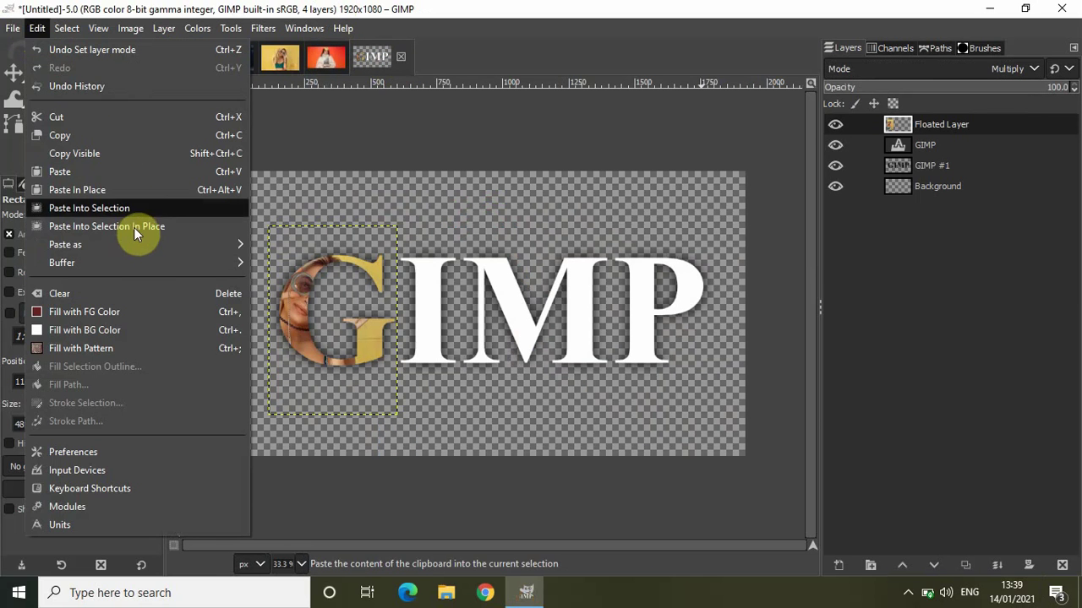
{"action": "mouse_move", "coordinate": [200, 243]}
{"action": "left_click", "coordinate": [282, 245]}
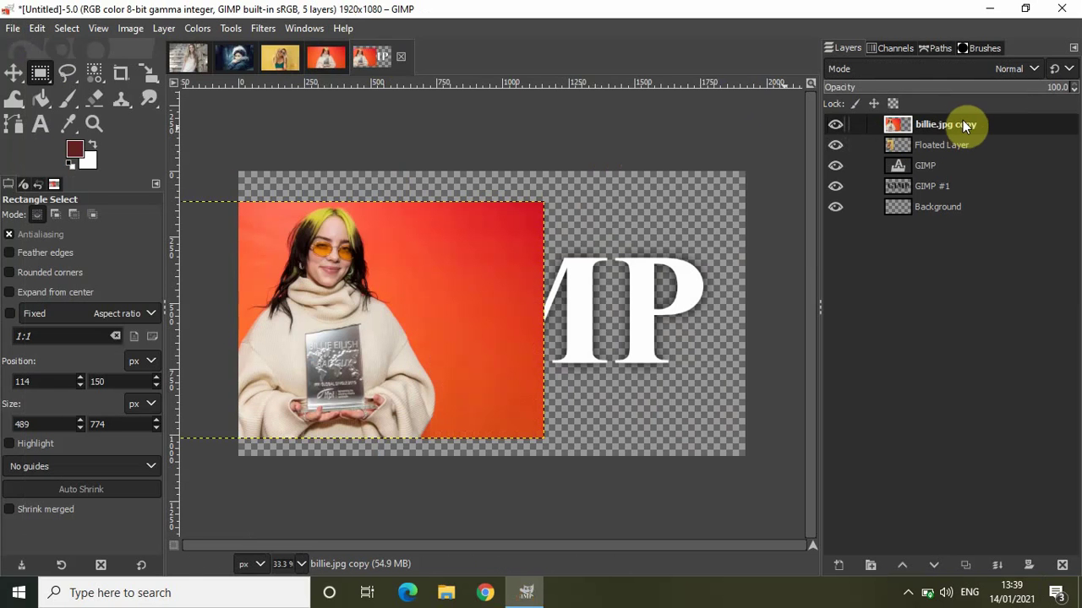
- Place the billie.jpg copy layer directly above Background and move it so the face sits behind the letter M
{"action": "left_click", "coordinate": [963, 120]}
{"action": "left_click_drag", "start_coordinate": [969, 145], "coordinate": [954, 200]}
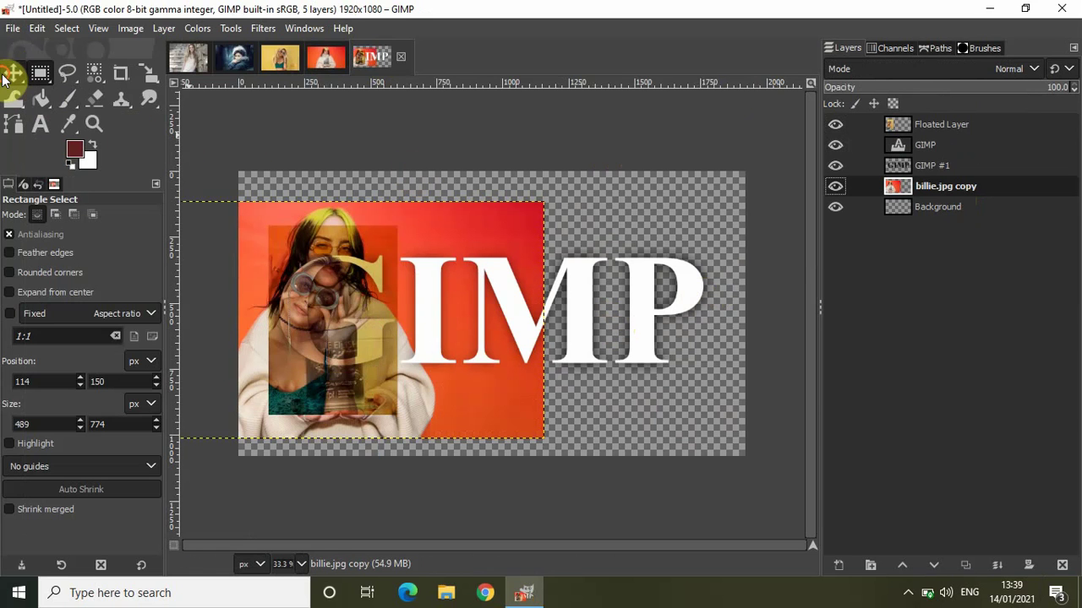
{"action": "left_click", "coordinate": [9, 76]}
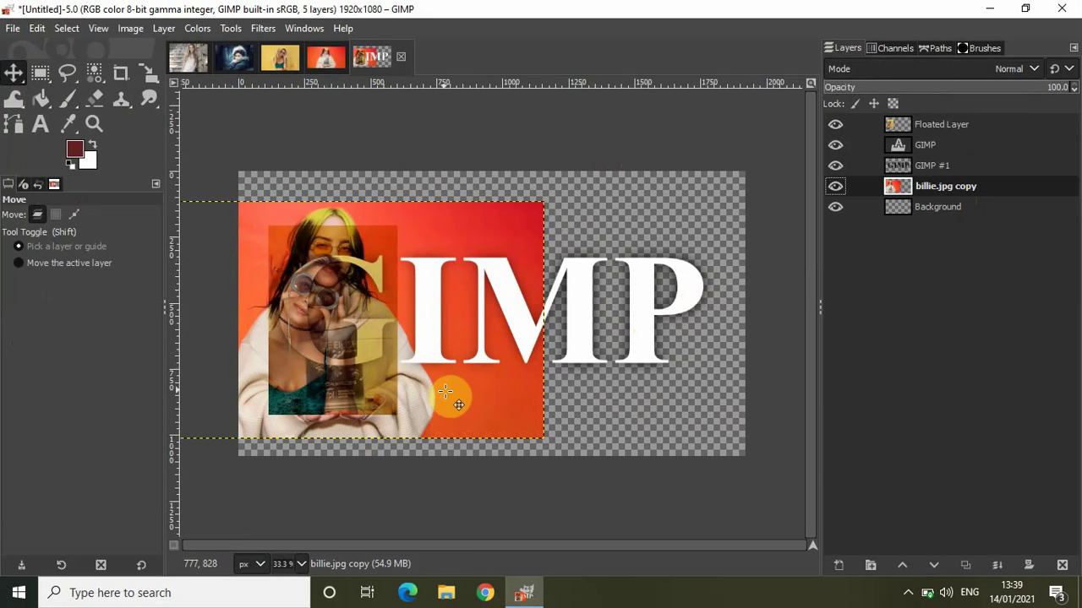
{"action": "left_click_drag", "start_coordinate": [446, 392], "coordinate": [600, 415]}
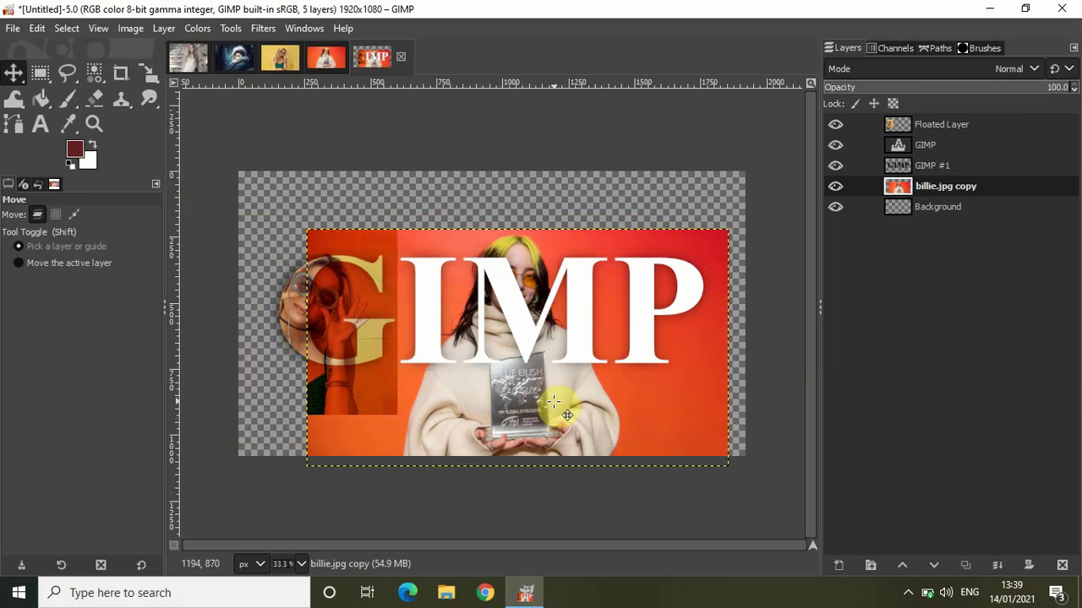
{"action": "left_click_drag", "start_coordinate": [553, 403], "coordinate": [546, 414]}
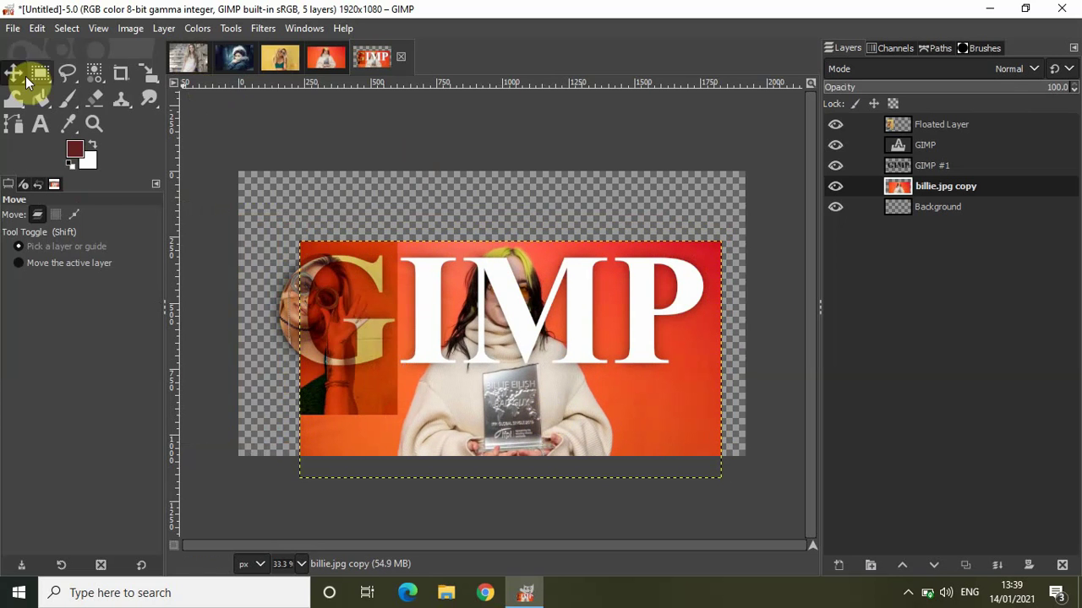
- Select a rectangle of about 567 × 753 px around the letter M on the billie.jpg copy layer and float it to a new layer
{"action": "left_click", "coordinate": [48, 71]}
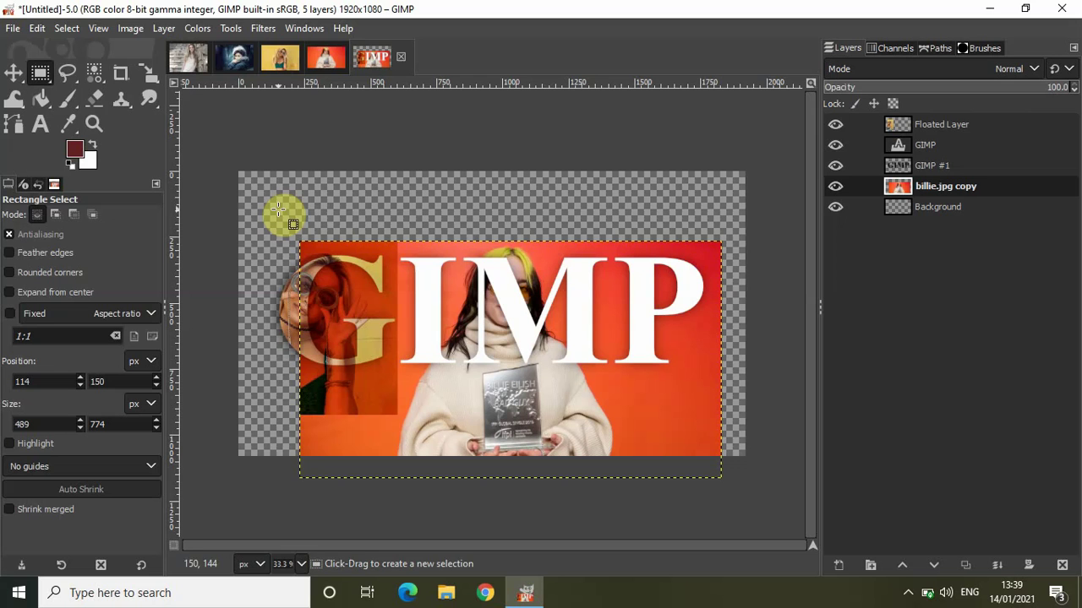
{"action": "left_click_drag", "start_coordinate": [464, 228], "coordinate": [610, 410]}
{"action": "left_click_drag", "start_coordinate": [561, 377], "coordinate": [588, 407]}
{"action": "right_click", "coordinate": [506, 343]}
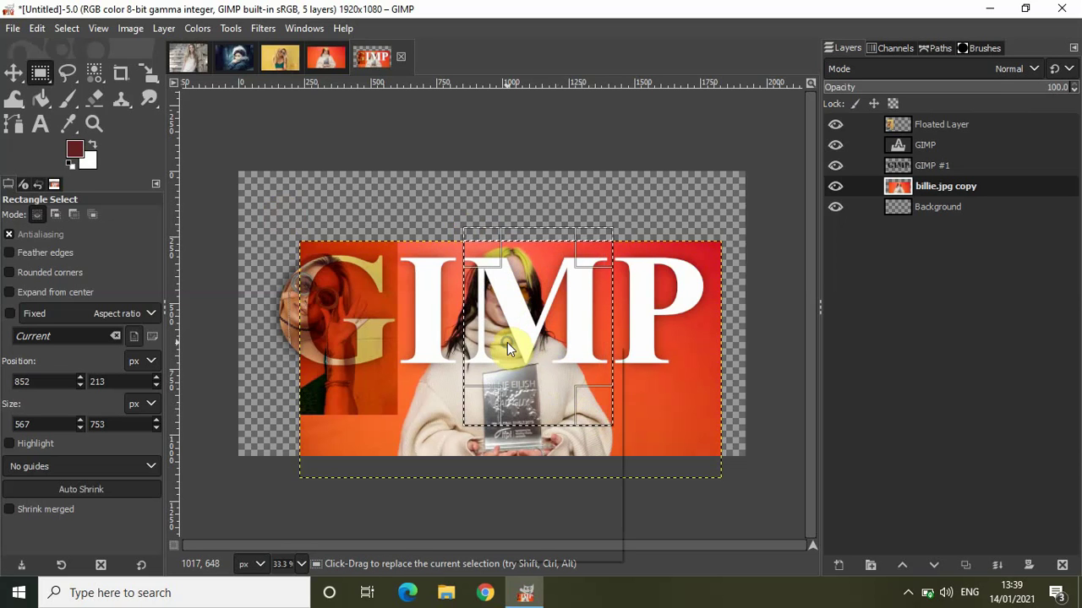
{"action": "mouse_move", "coordinate": [571, 402]}
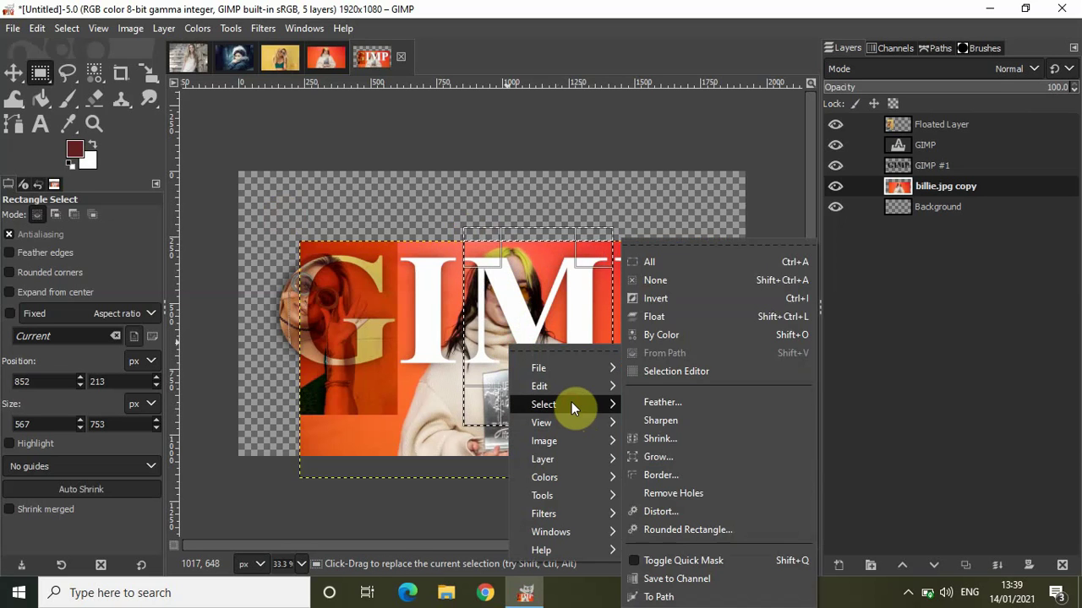
{"action": "left_click", "coordinate": [685, 317]}
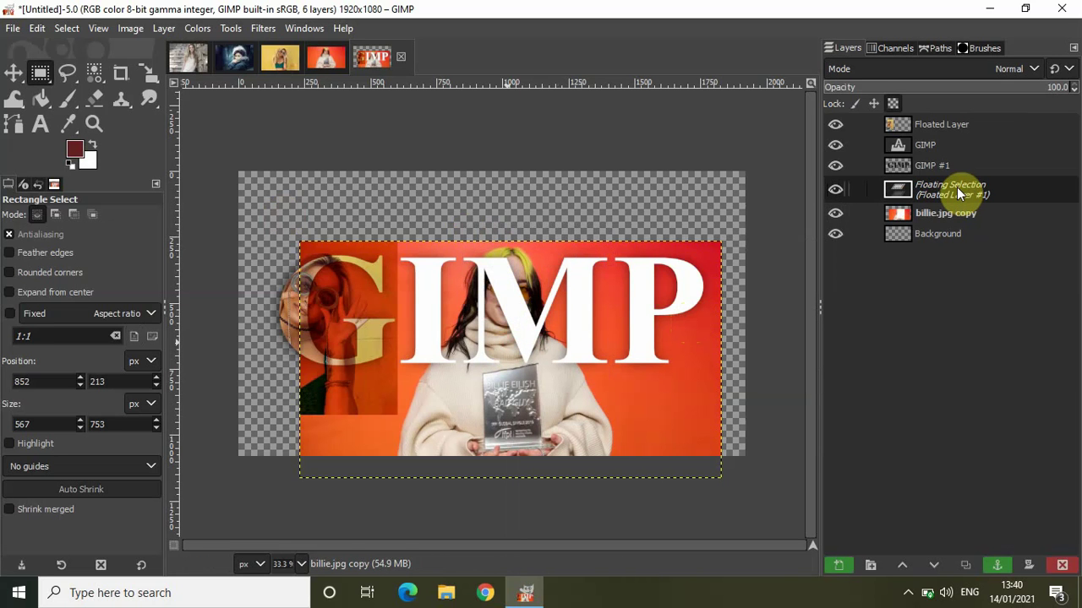
{"action": "right_click", "coordinate": [957, 187]}
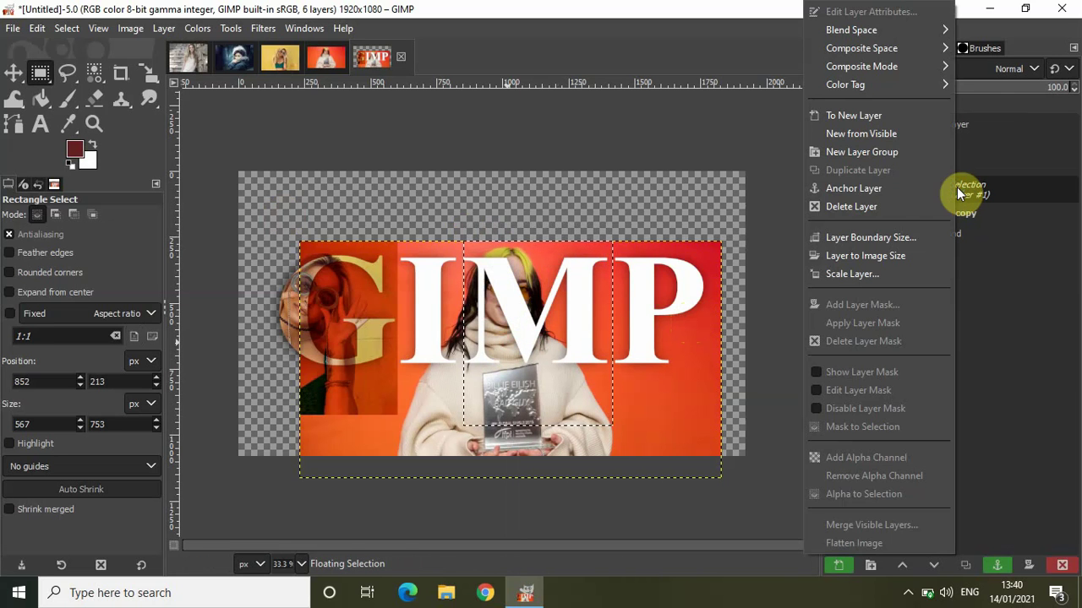
{"action": "left_click", "coordinate": [885, 115]}
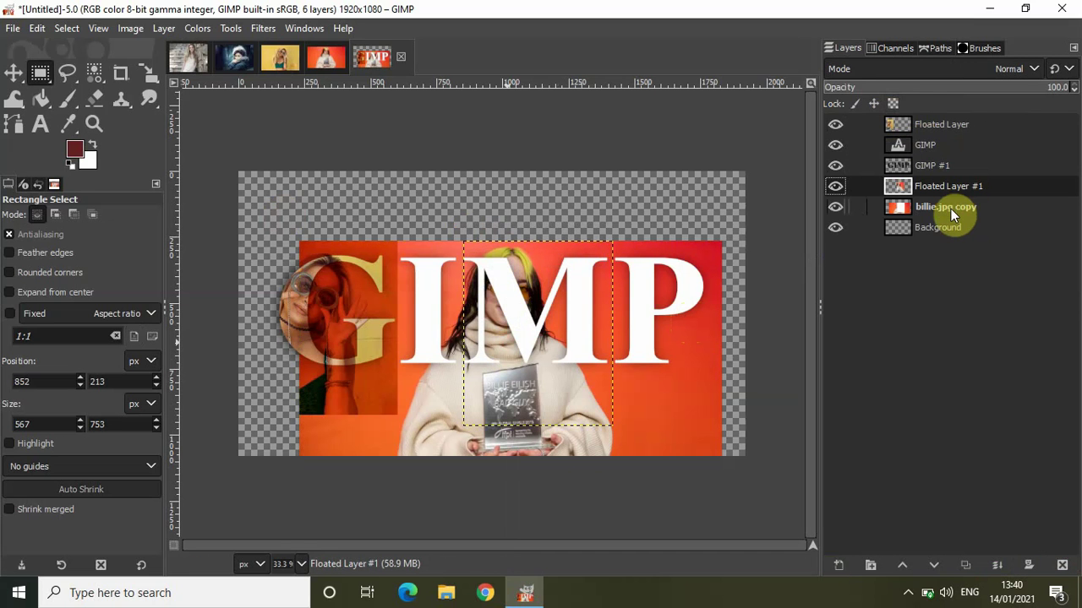
- Delete the leftover billie.jpg copy layer
{"action": "left_click", "coordinate": [951, 209]}
{"action": "right_click", "coordinate": [951, 209]}
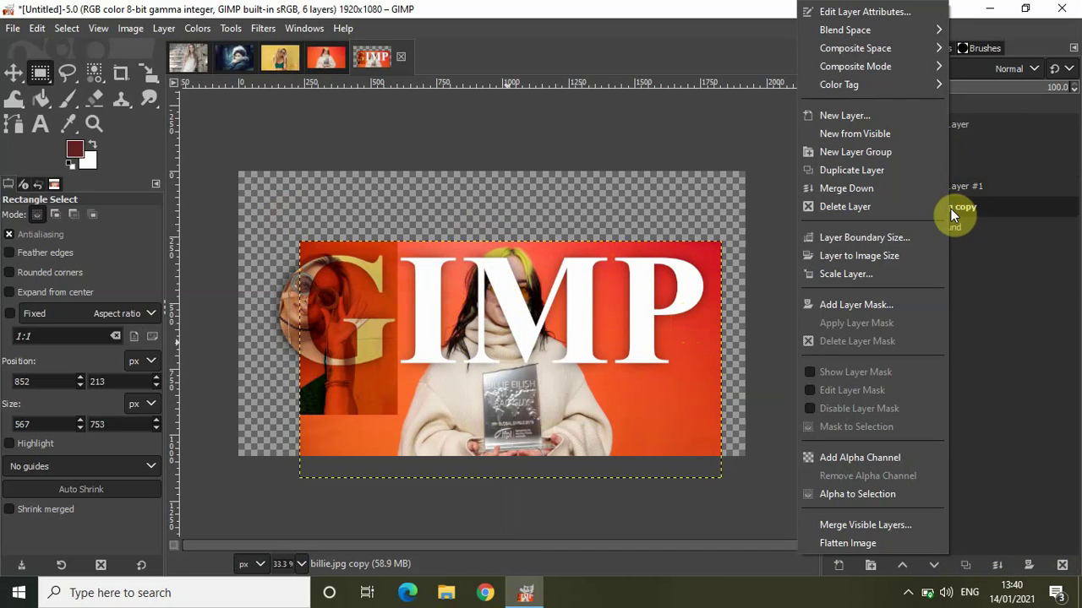
{"action": "left_click", "coordinate": [898, 211]}
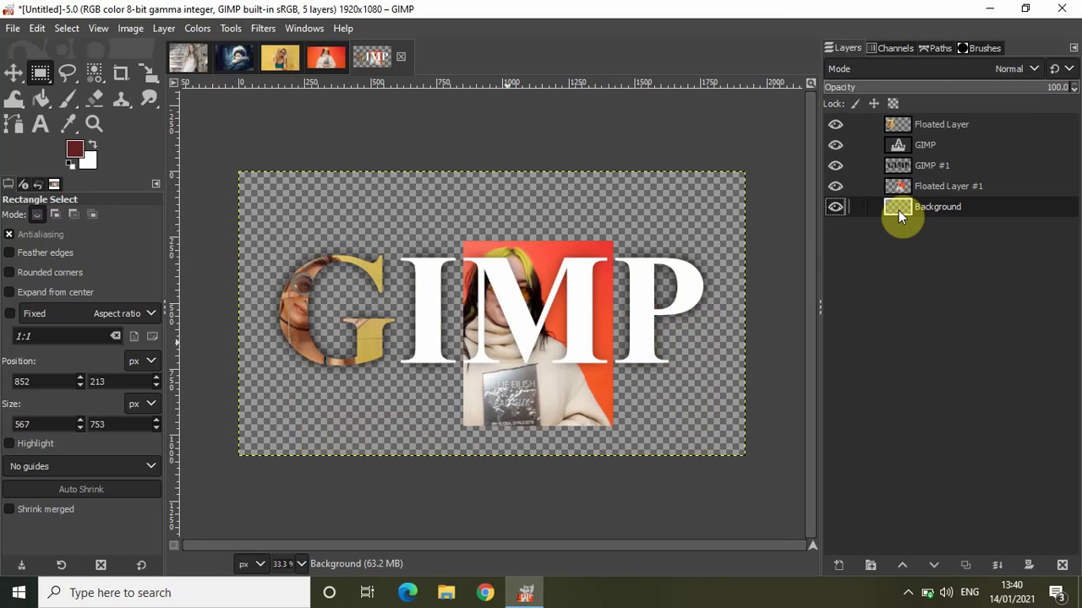
- Raise Floated Layer #1 to the top of the layer stack and set its blend mode to Multiply
{"action": "left_click_drag", "start_coordinate": [954, 186], "coordinate": [961, 120]}
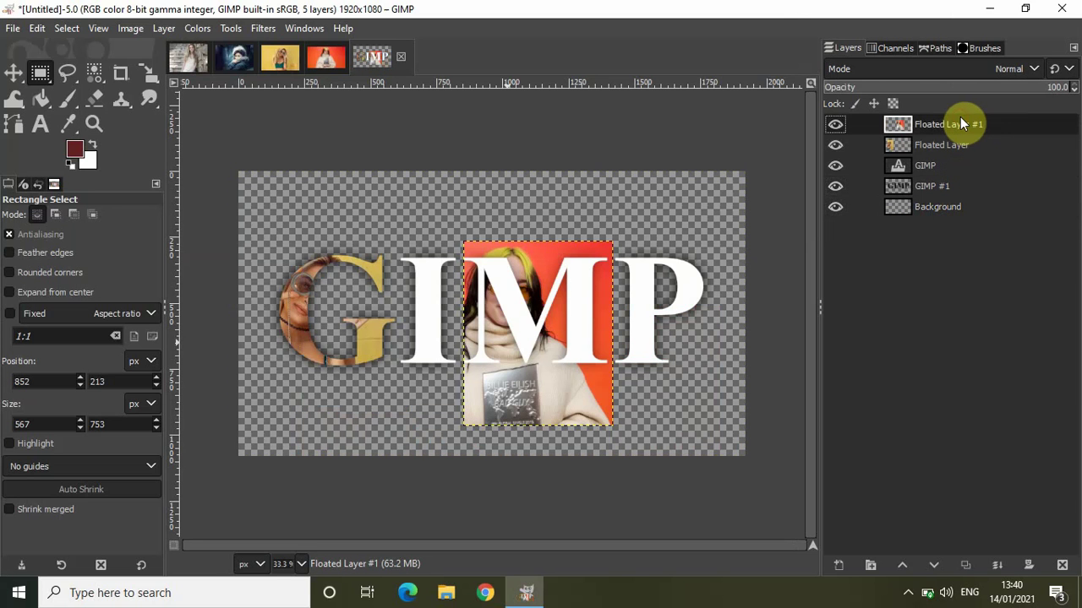
{"action": "left_click", "coordinate": [939, 66]}
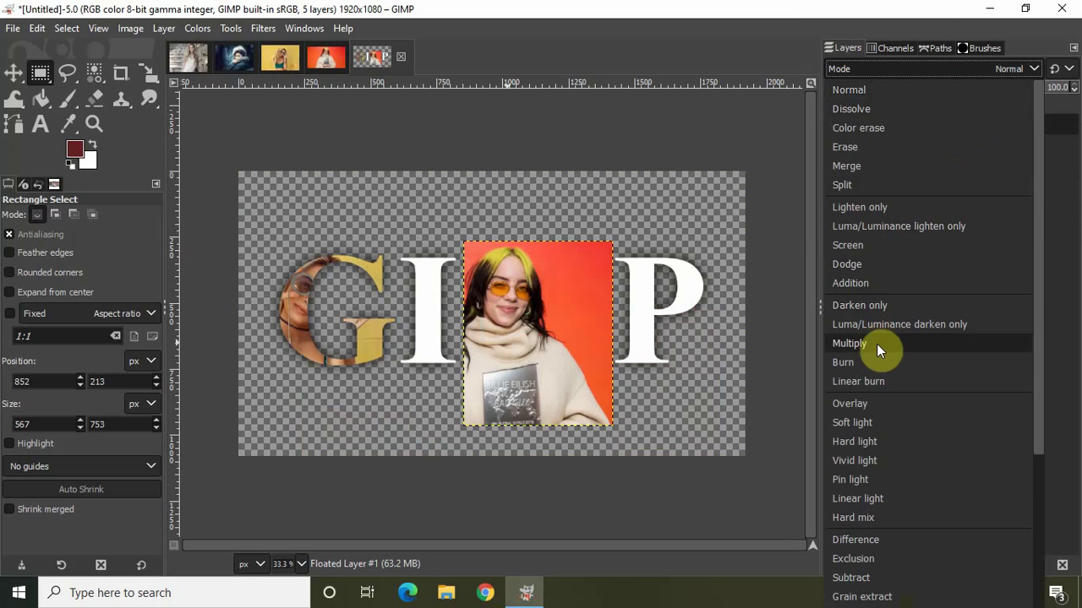
{"action": "left_click", "coordinate": [874, 345]}
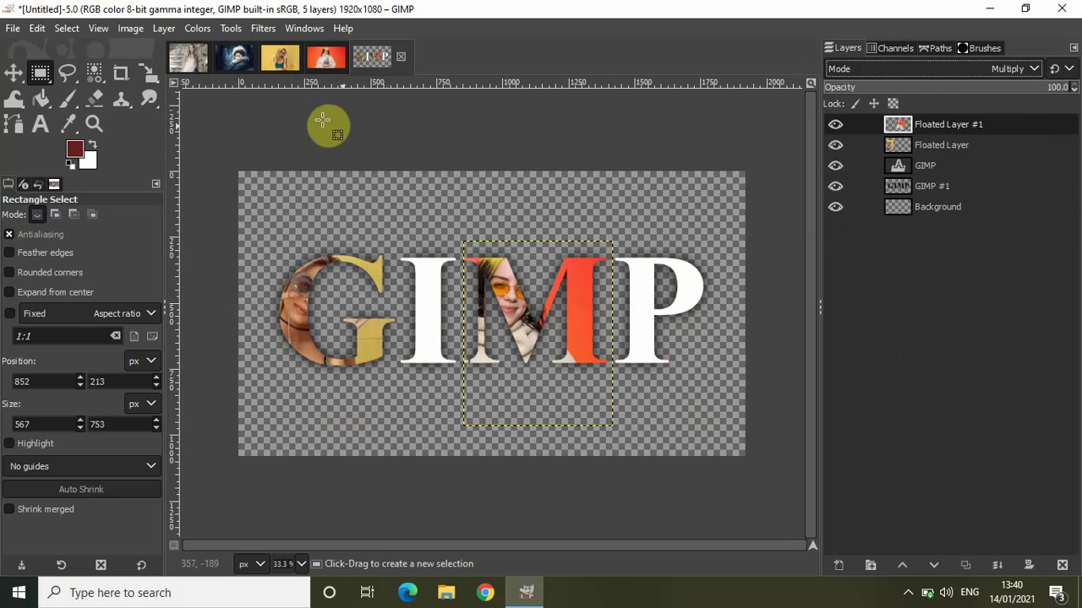
- Copy the beautiful-1274056_1280.jpg image and paste it as a new layer into the GIMP text design
{"action": "left_click", "coordinate": [192, 56]}
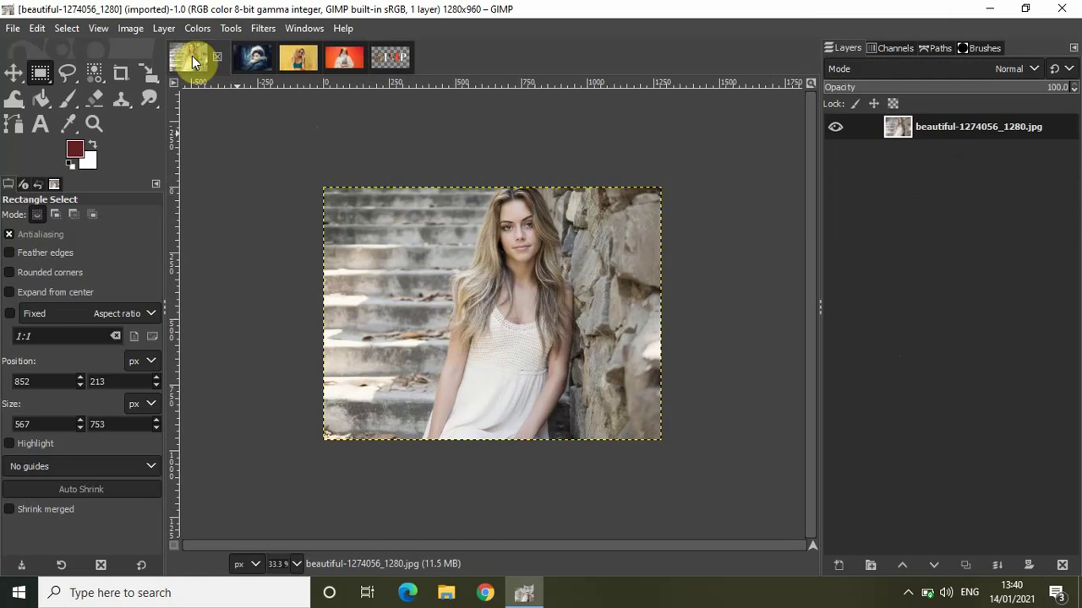
{"action": "left_click", "coordinate": [37, 28]}
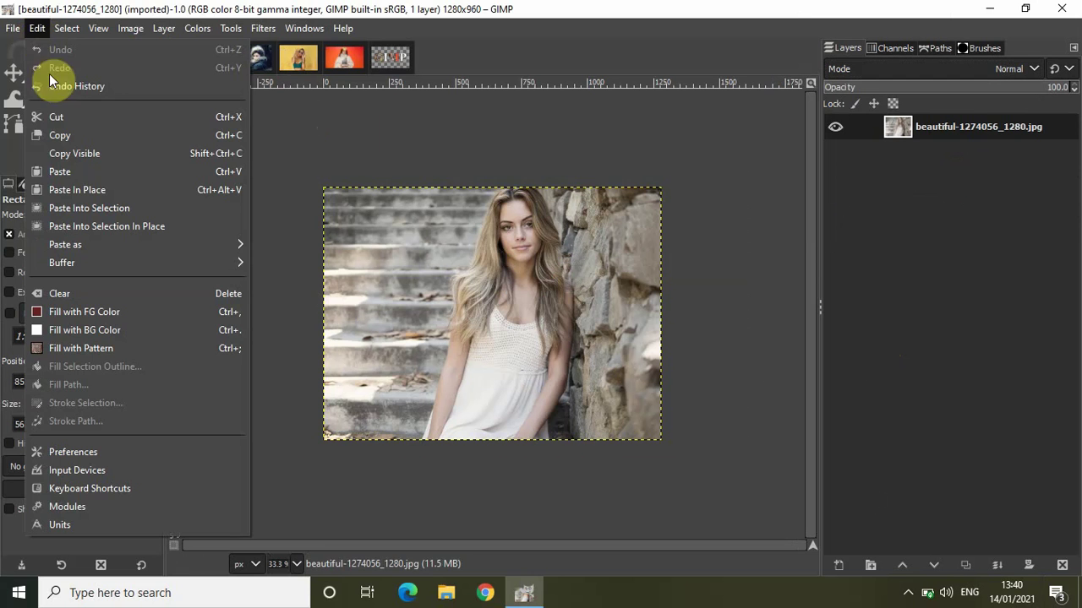
{"action": "left_click", "coordinate": [79, 135]}
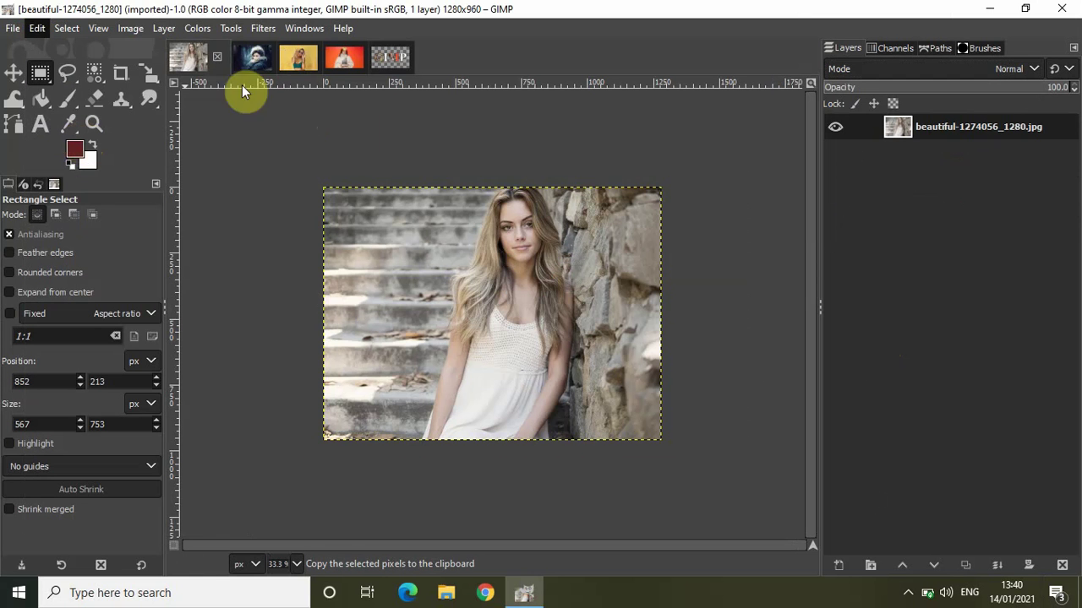
{"action": "left_click", "coordinate": [392, 56]}
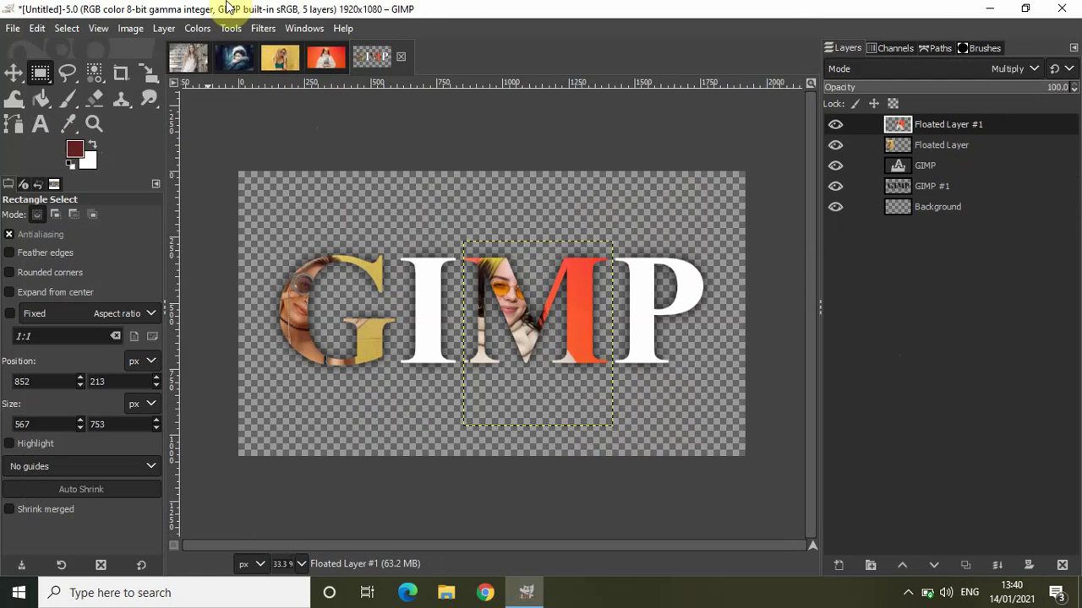
{"action": "left_click", "coordinate": [37, 27]}
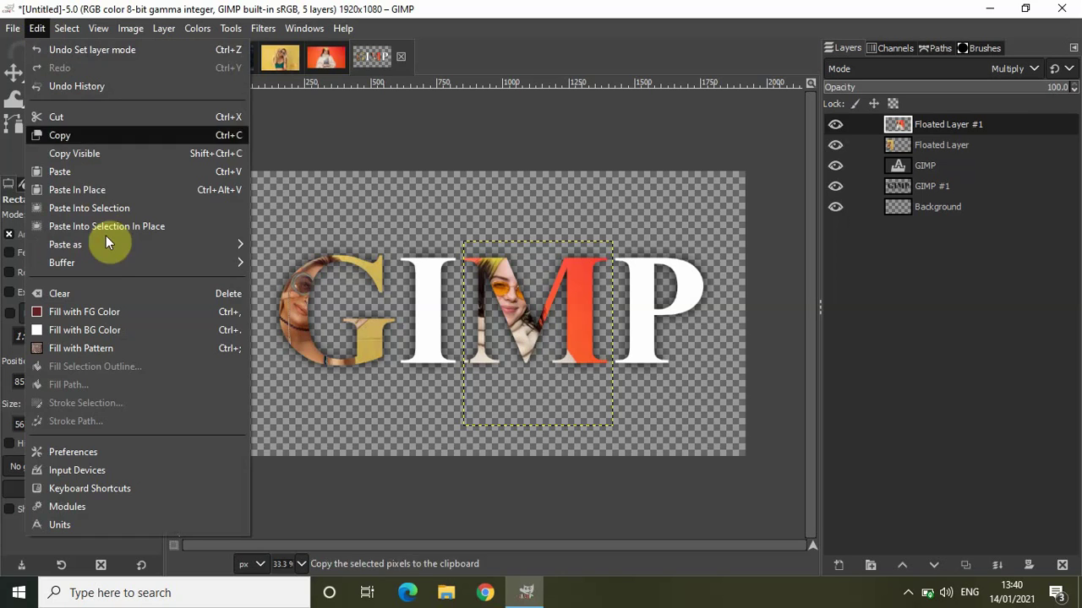
{"action": "mouse_move", "coordinate": [105, 244]}
{"action": "left_click", "coordinate": [309, 244]}
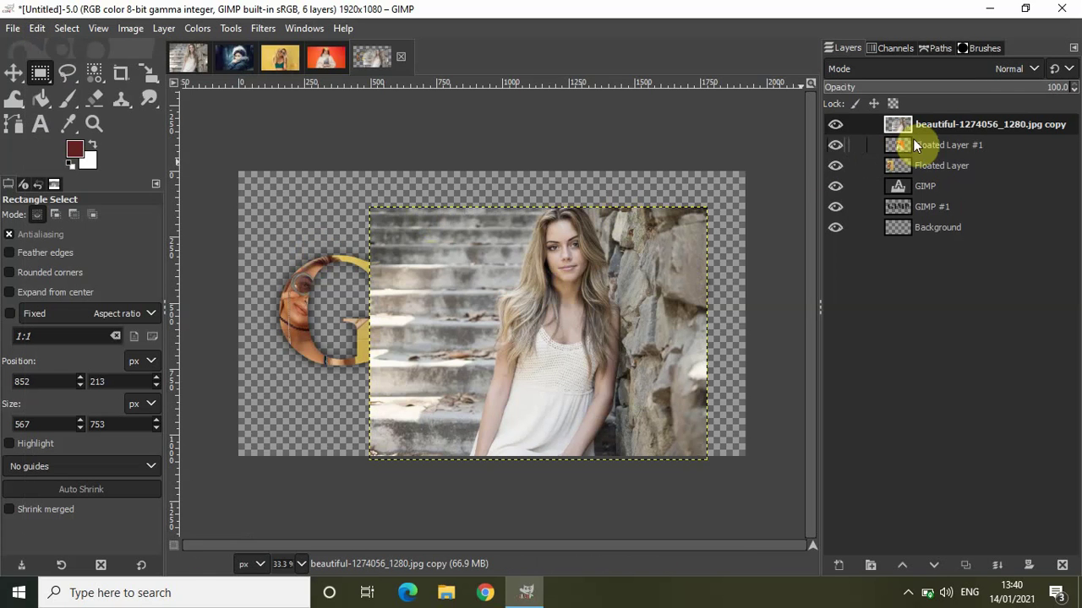
- Place the beautiful-1274056_1280.jpg copy layer directly above Background and move it across toward the letter I
{"action": "left_click_drag", "start_coordinate": [941, 125], "coordinate": [948, 210]}
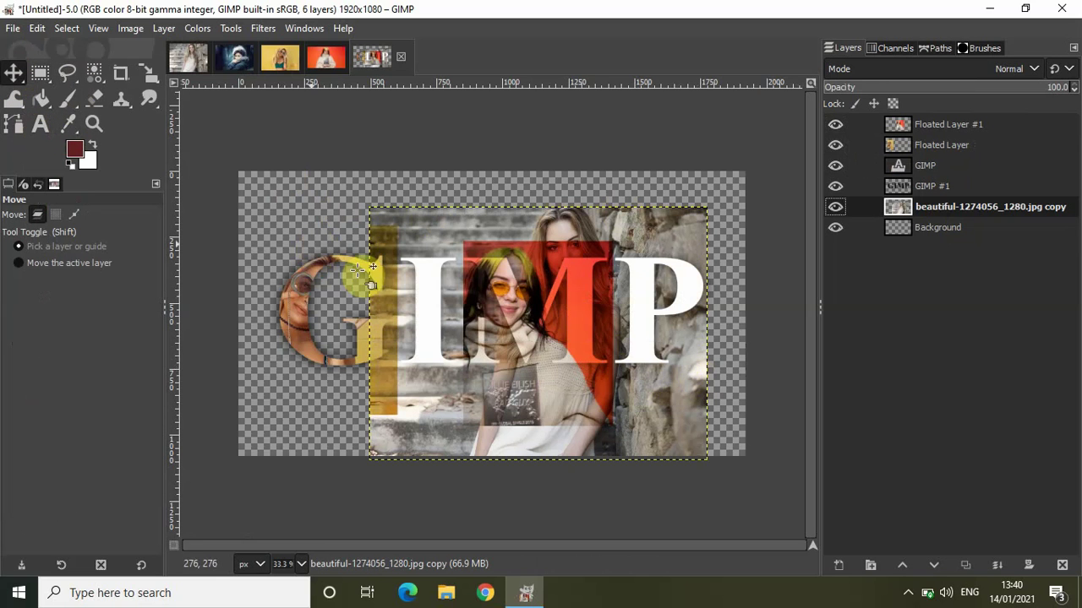
{"action": "left_click_drag", "start_coordinate": [578, 439], "coordinate": [467, 436]}
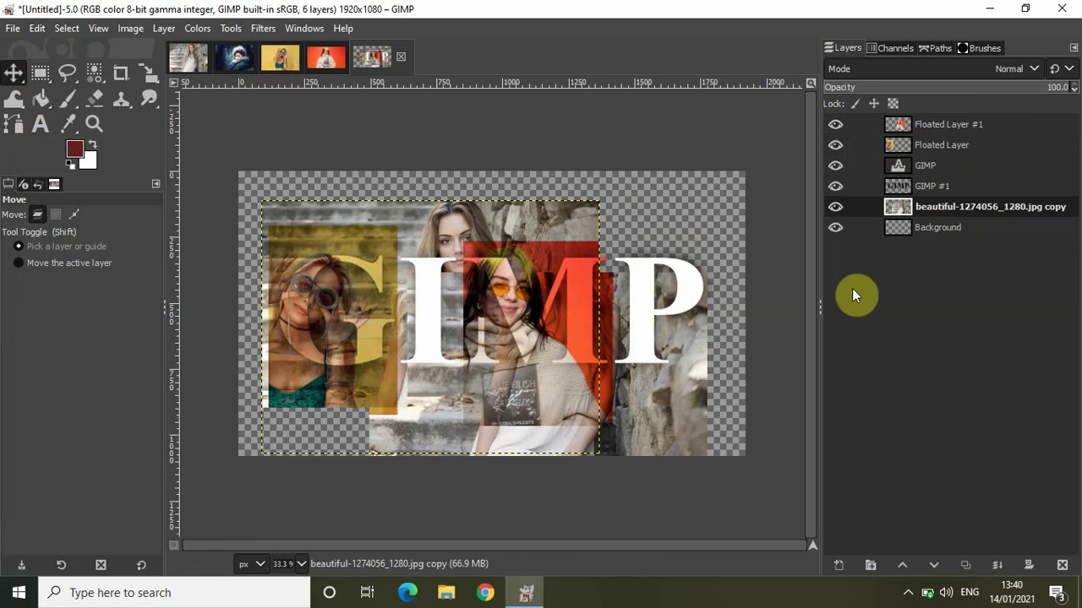
- Hide Floated Layer #1 and Floated Layer, and move the beautiful-1274056_1280.jpg copy so the face sits behind the letter I
{"action": "left_click", "coordinate": [833, 126]}
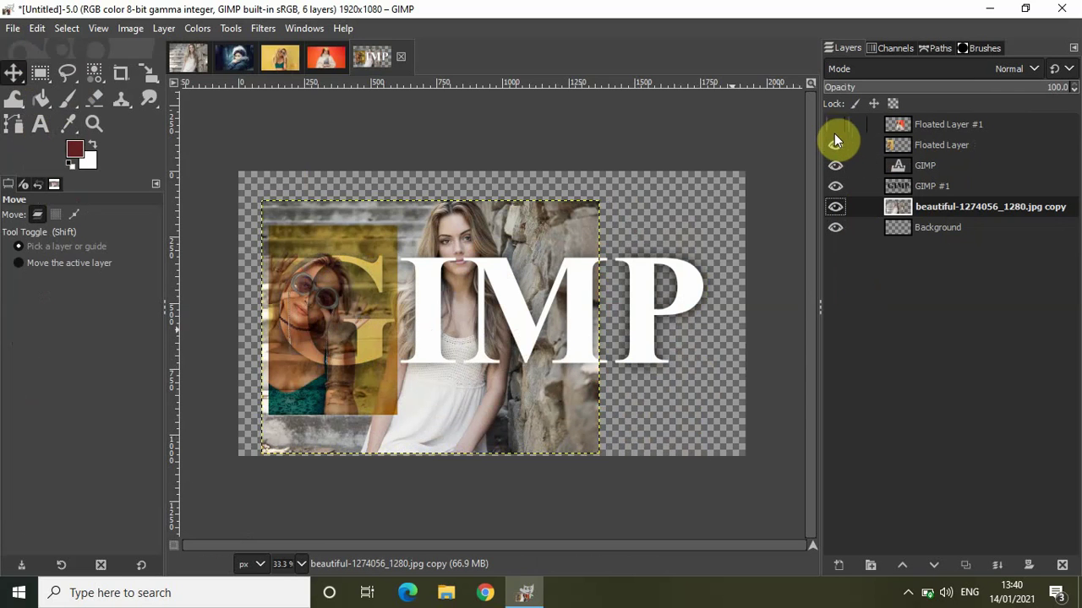
{"action": "left_click", "coordinate": [835, 145]}
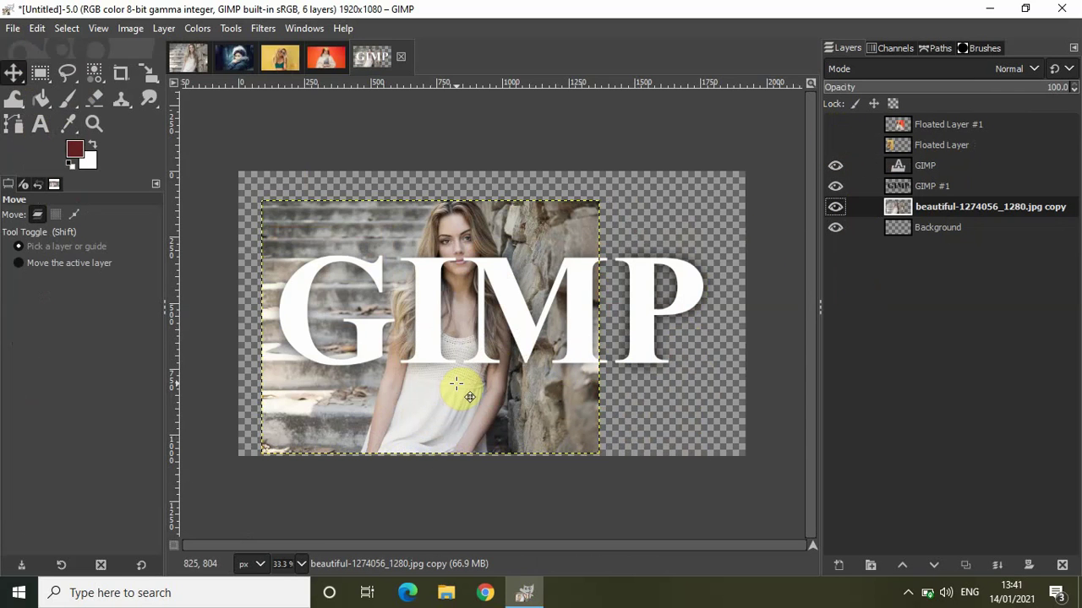
{"action": "left_click_drag", "start_coordinate": [456, 384], "coordinate": [430, 433]}
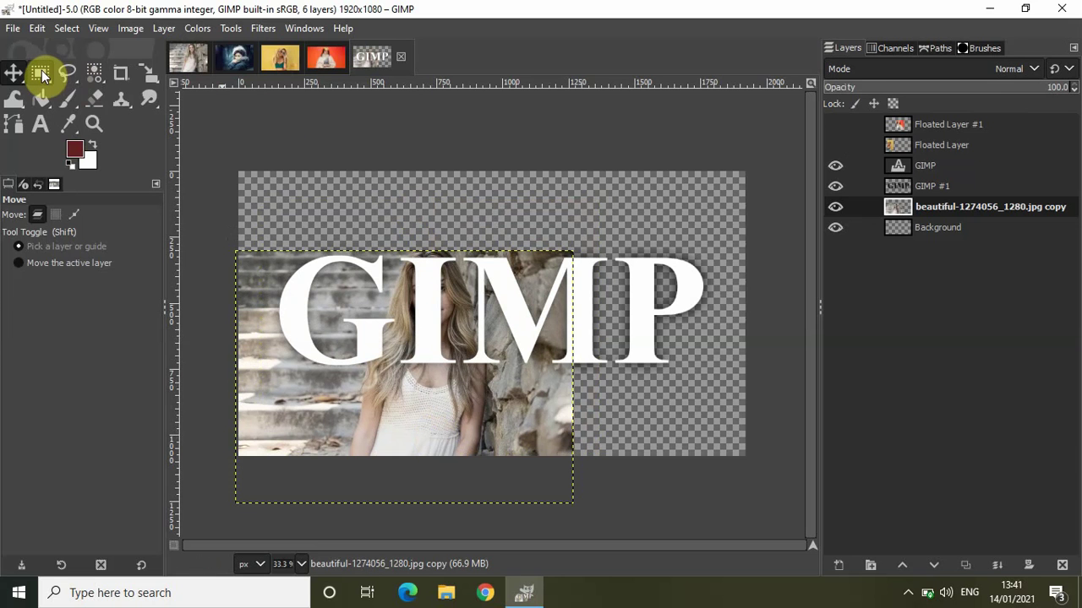
- Select a rectangle of about 255 × 753 px around the letter I on the pasted photo and float it to a new layer
{"action": "left_click", "coordinate": [40, 74]}
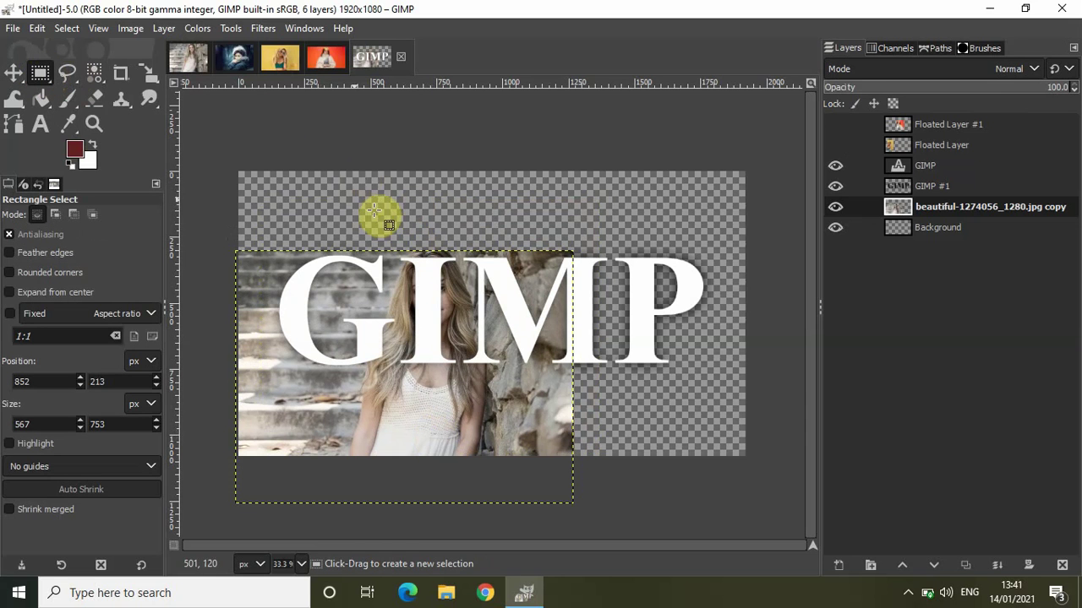
{"action": "left_click_drag", "start_coordinate": [393, 231], "coordinate": [460, 430]}
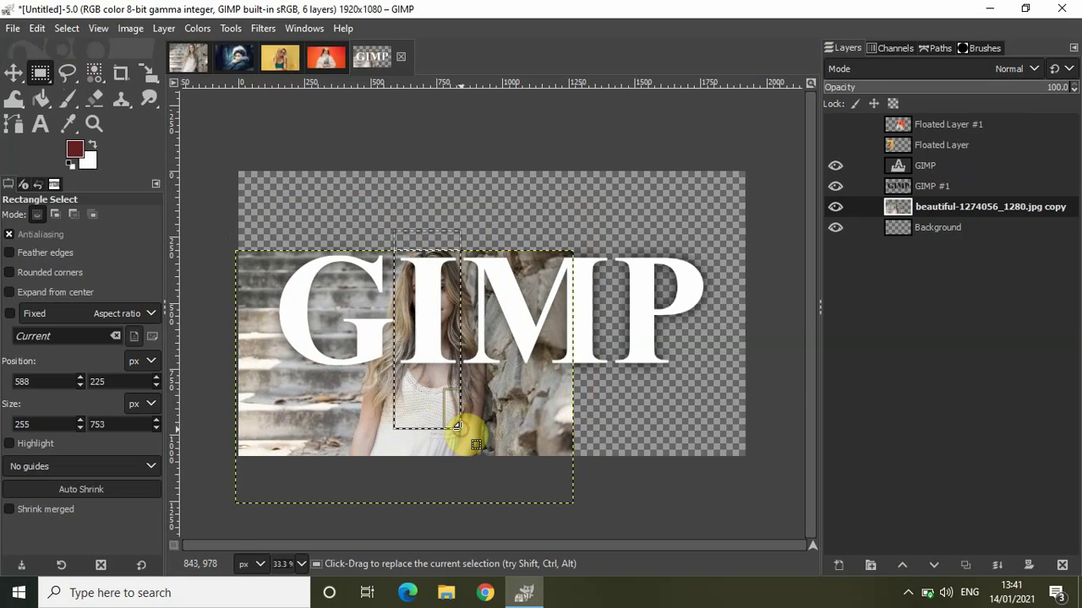
{"action": "right_click", "coordinate": [428, 352]}
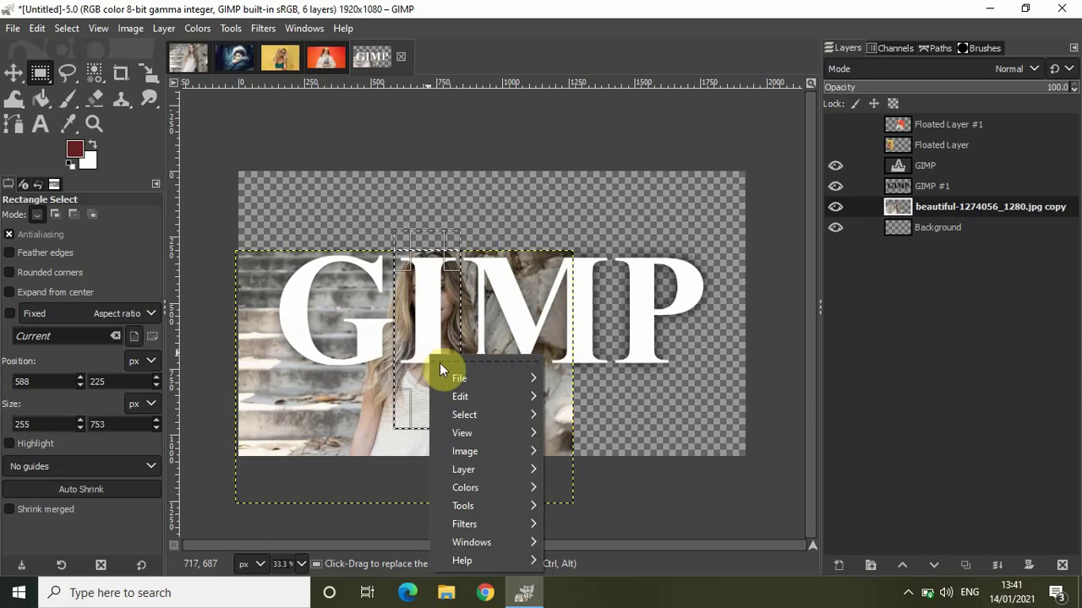
{"action": "mouse_move", "coordinate": [493, 415]}
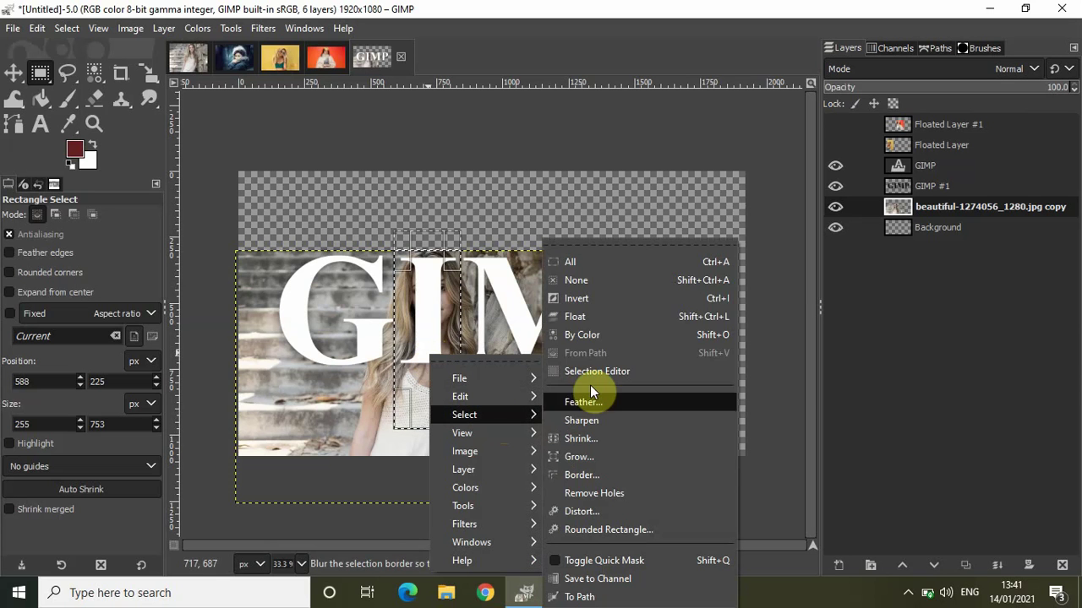
{"action": "left_click", "coordinate": [602, 318]}
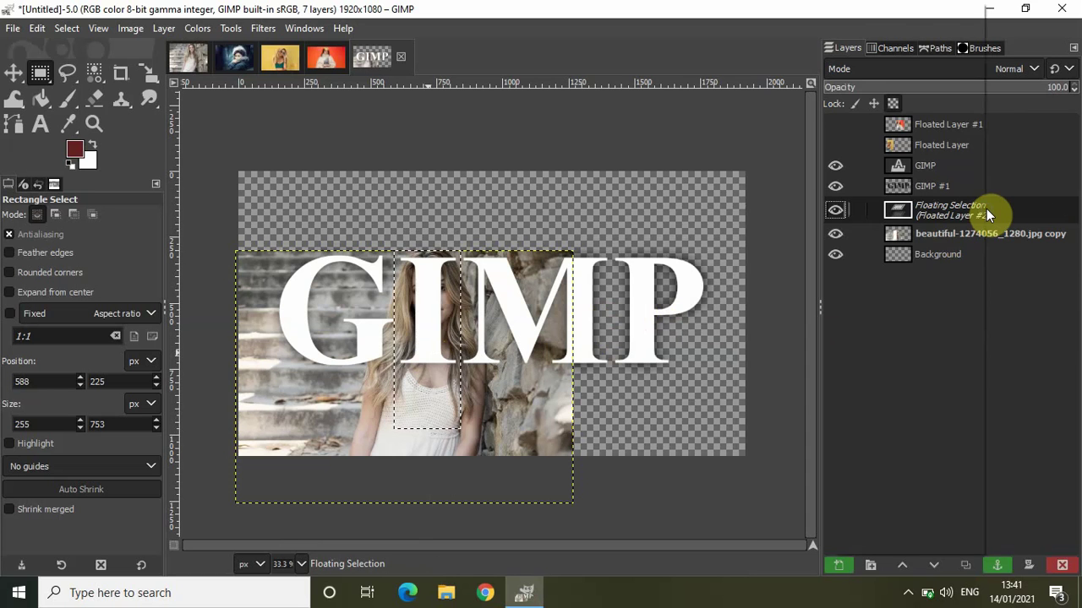
{"action": "right_click", "coordinate": [986, 208]}
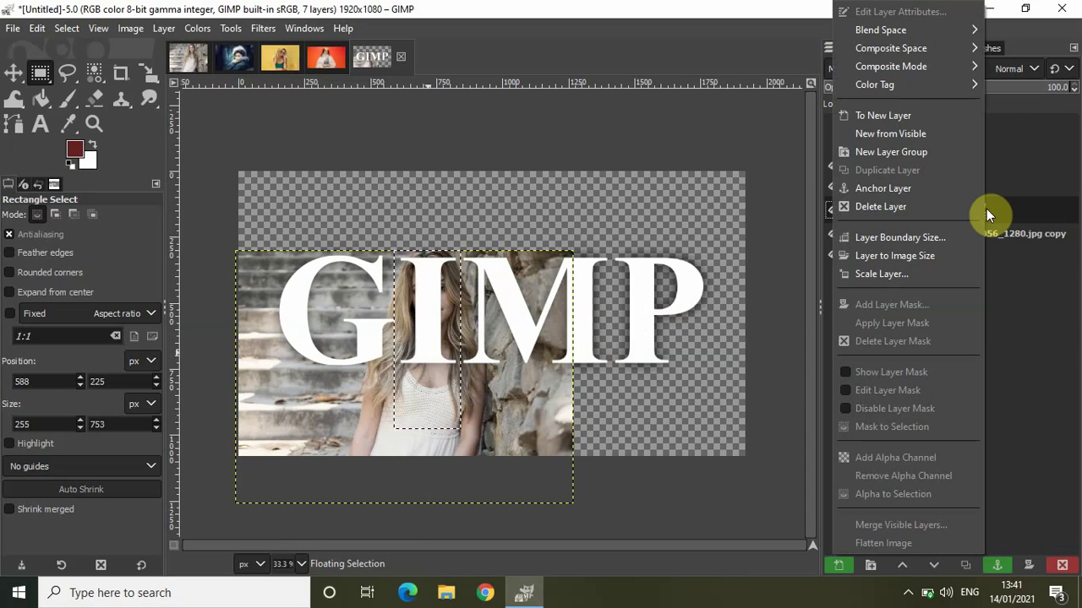
{"action": "left_click", "coordinate": [905, 115]}
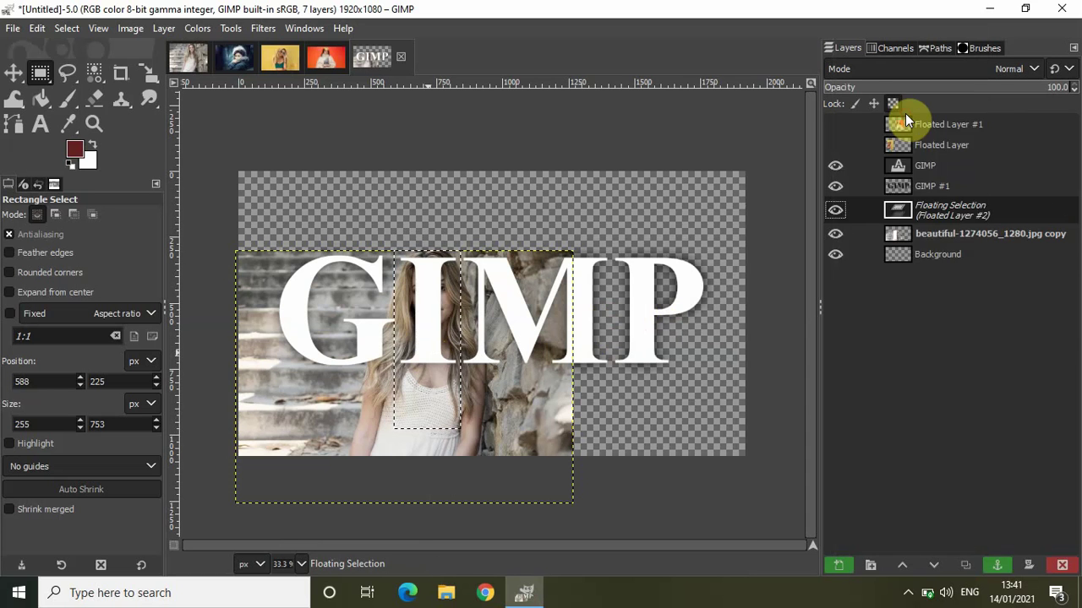
- Delete the leftover beautiful-1274056_1280.jpg copy layer
{"action": "left_click", "coordinate": [950, 225]}
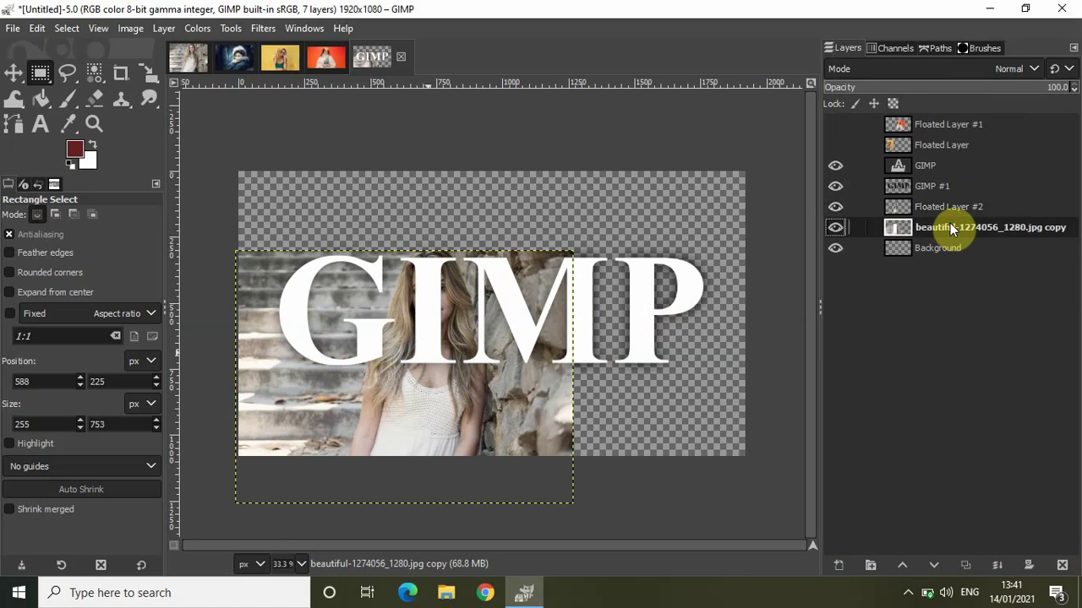
{"action": "right_click", "coordinate": [950, 225]}
{"action": "left_click", "coordinate": [904, 211]}
- Raise Floated Layer #2 to the top of the layer stack and set its blend mode to Multiply
{"action": "left_click", "coordinate": [965, 209]}
{"action": "left_click_drag", "start_coordinate": [965, 209], "coordinate": [969, 117]}
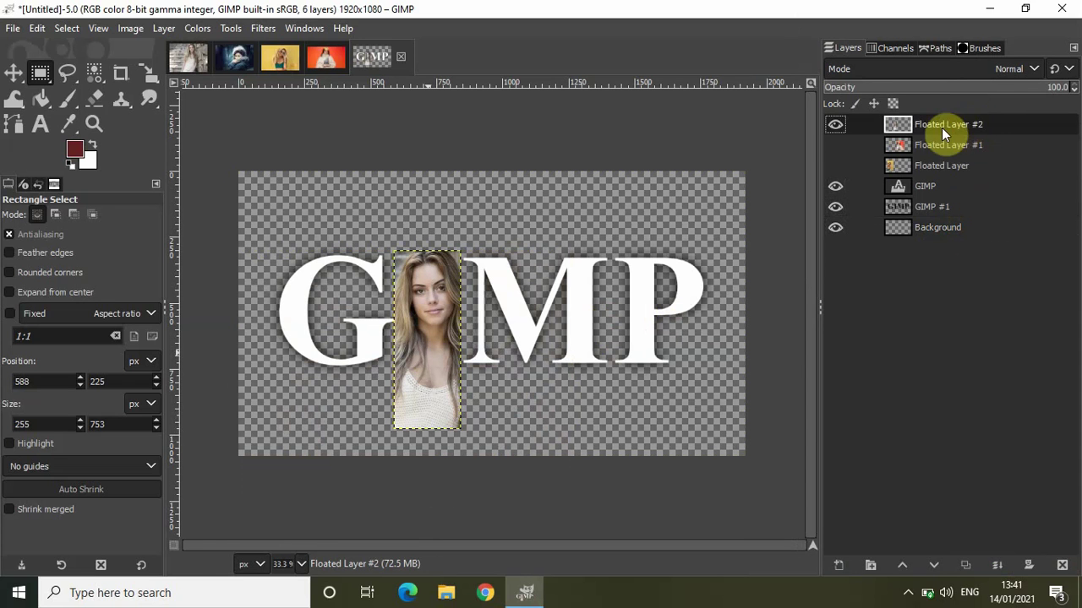
{"action": "left_click", "coordinate": [1009, 66]}
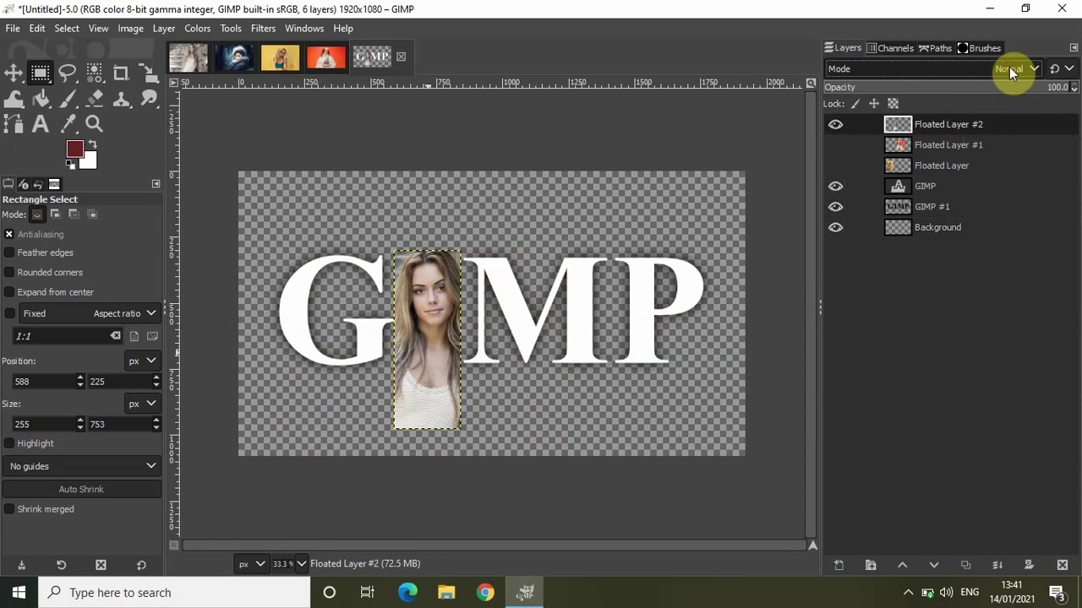
{"action": "left_click", "coordinate": [887, 344]}
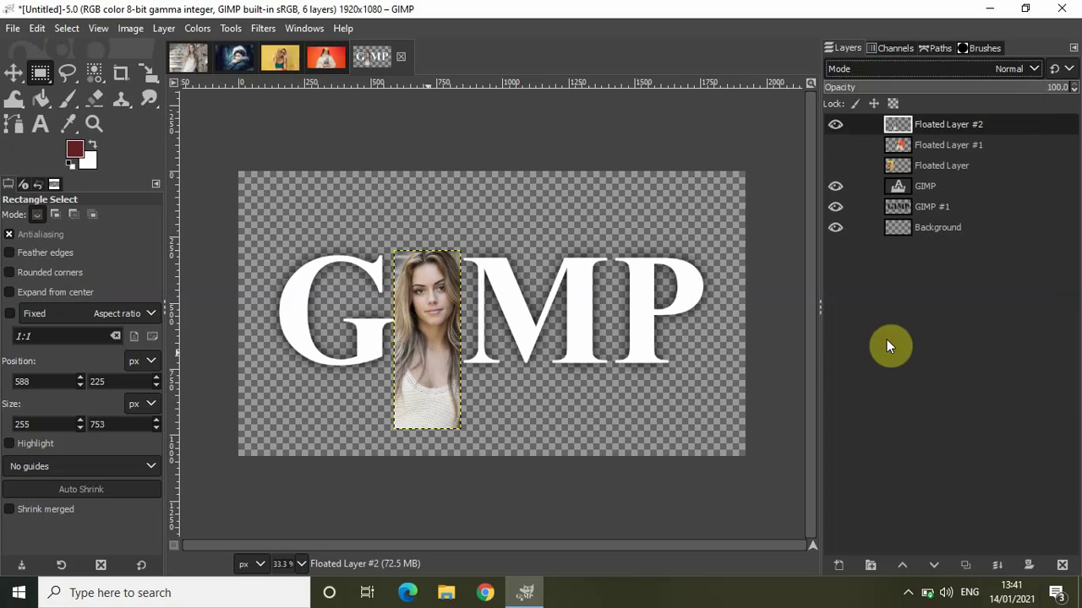
- Show the hidden Floated Layer and Floated Layer #1 again
{"action": "left_click", "coordinate": [839, 165]}
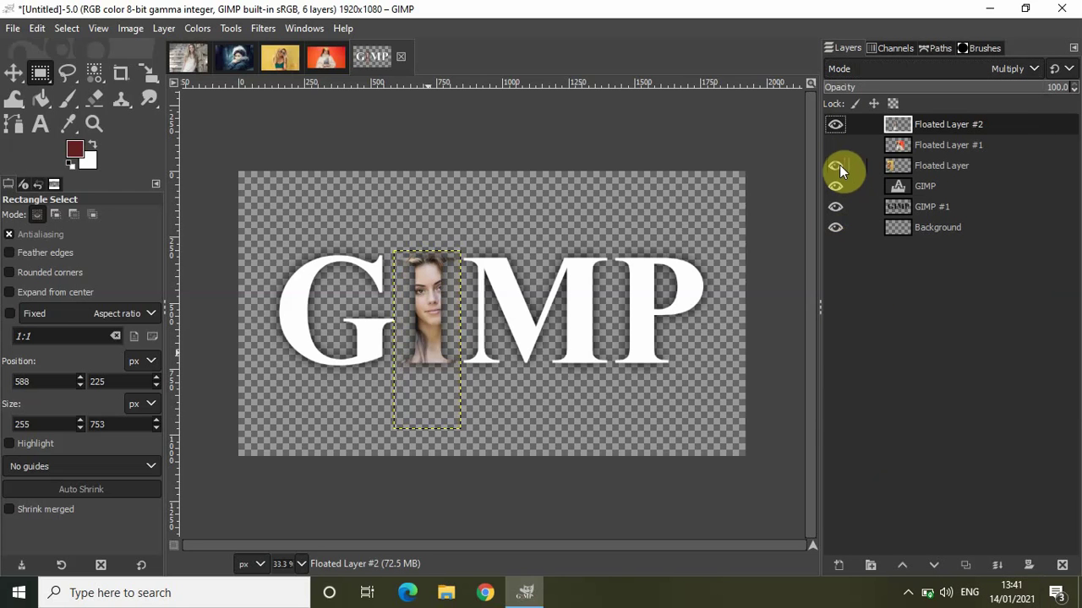
{"action": "left_click", "coordinate": [836, 147]}
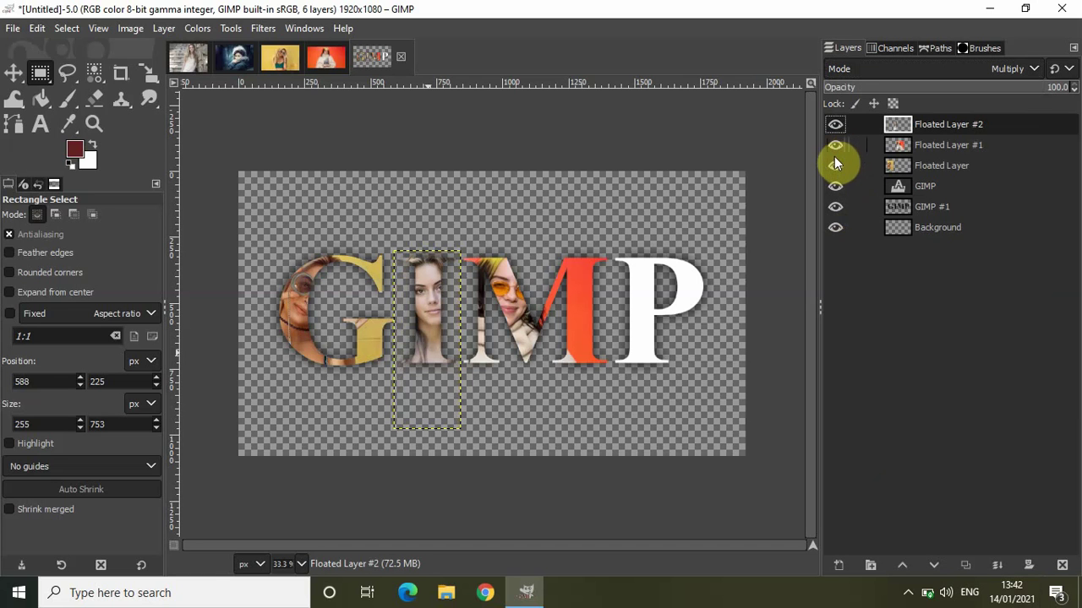
- Hide Floated Layer, Floated Layer #1 and Floated Layer #2
{"action": "left_click", "coordinate": [834, 165]}
{"action": "left_click", "coordinate": [834, 147]}
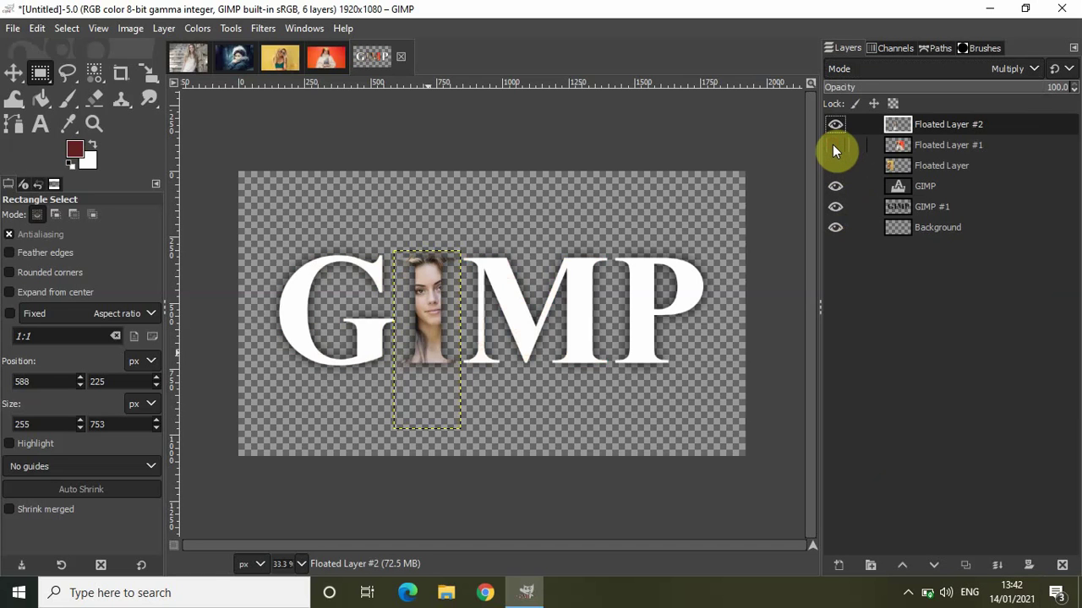
{"action": "left_click", "coordinate": [835, 125]}
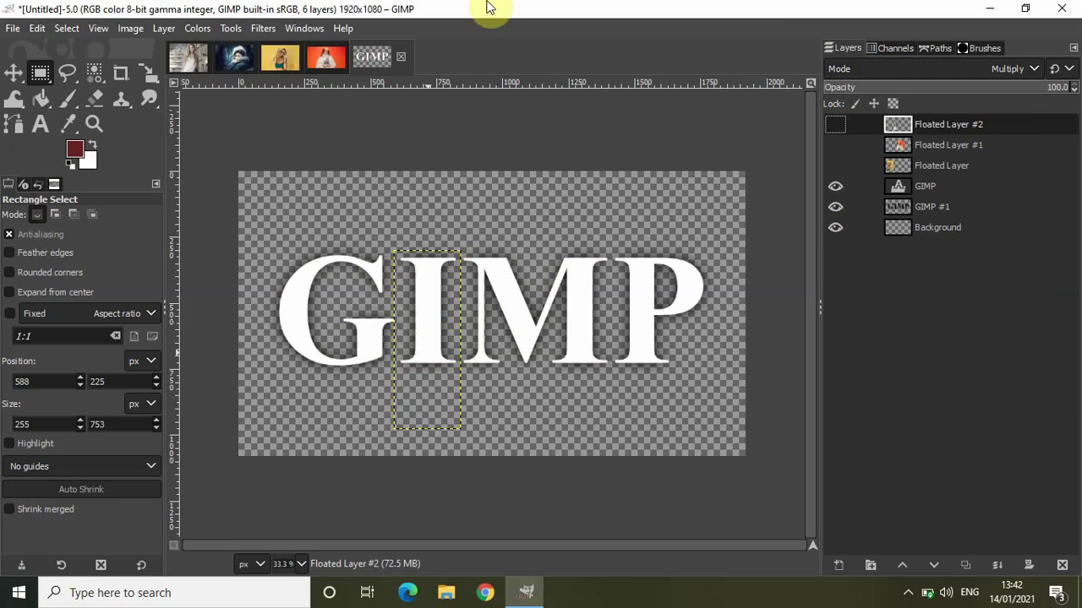
- Copy the fashion-1063100_1280 photo and paste it as a new layer in the GIMP text composition
{"action": "left_click", "coordinate": [237, 56]}
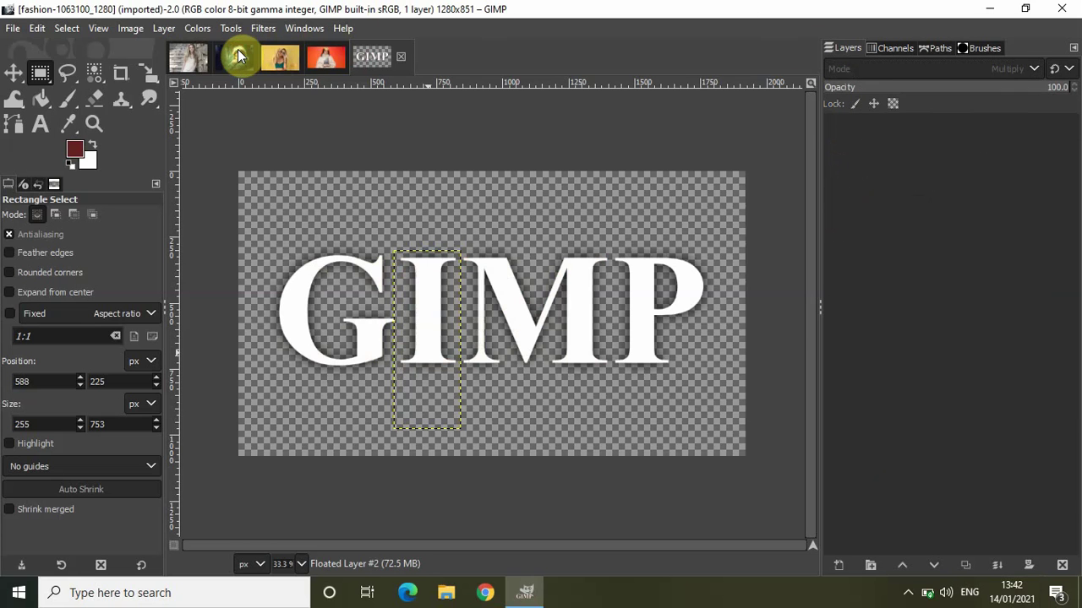
{"action": "left_click", "coordinate": [37, 30]}
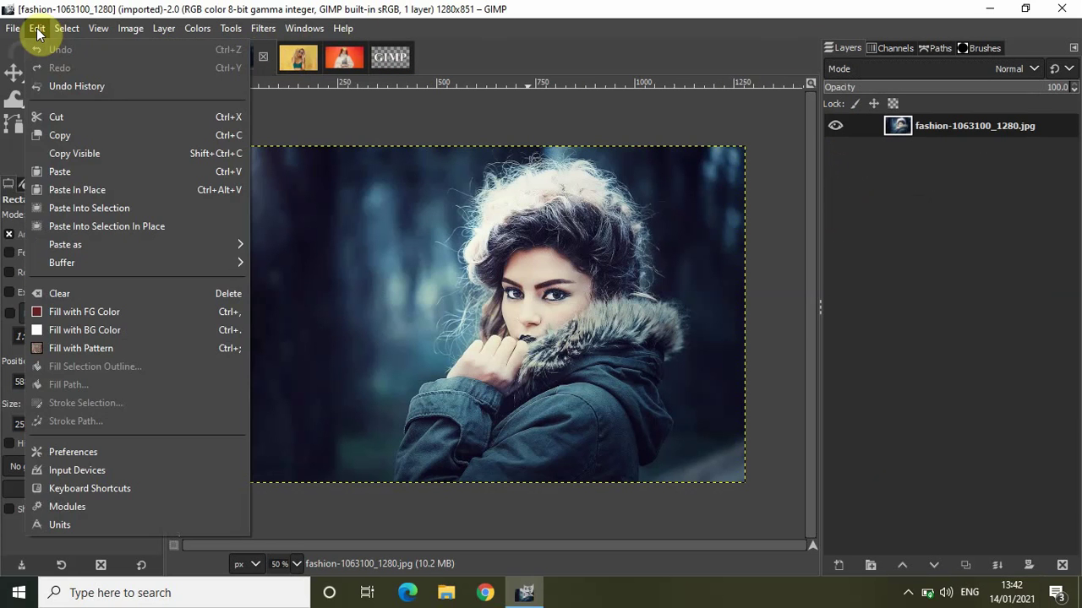
{"action": "left_click", "coordinate": [84, 135]}
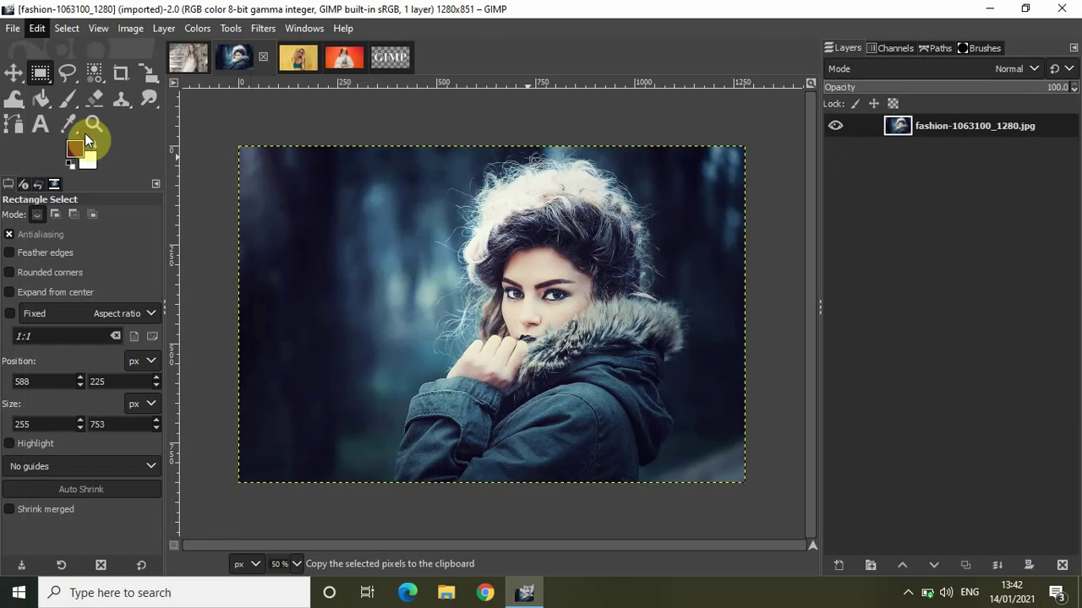
{"action": "left_click", "coordinate": [392, 57]}
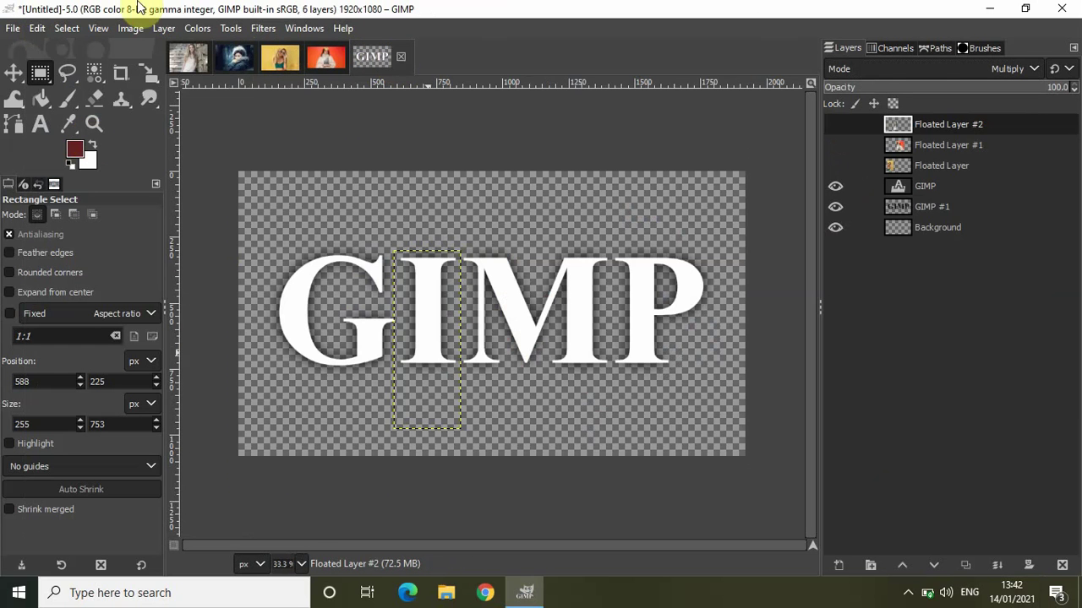
{"action": "left_click", "coordinate": [35, 29]}
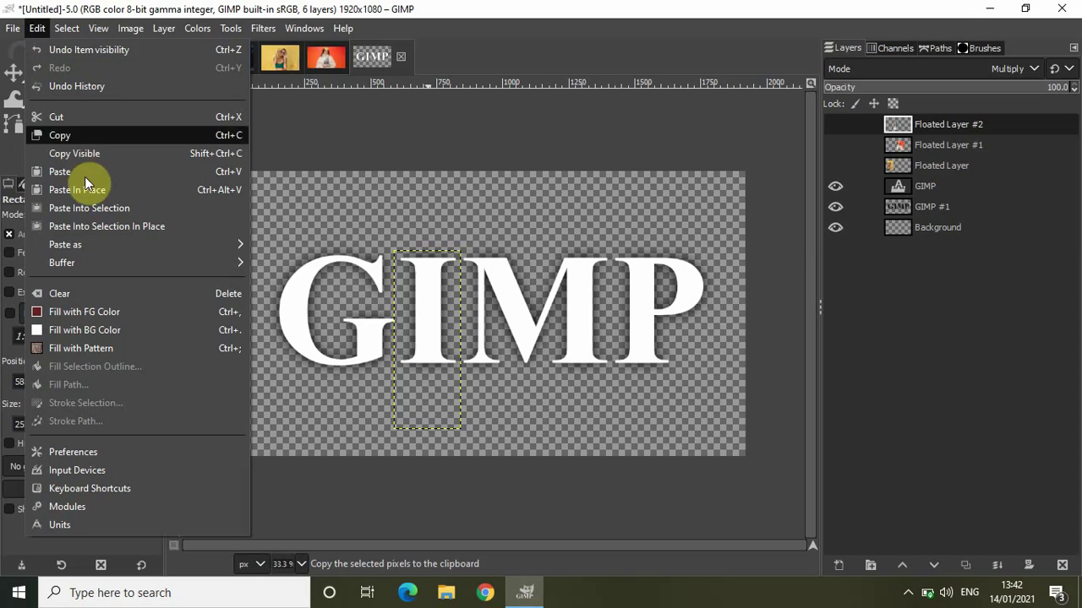
{"action": "mouse_move", "coordinate": [109, 249]}
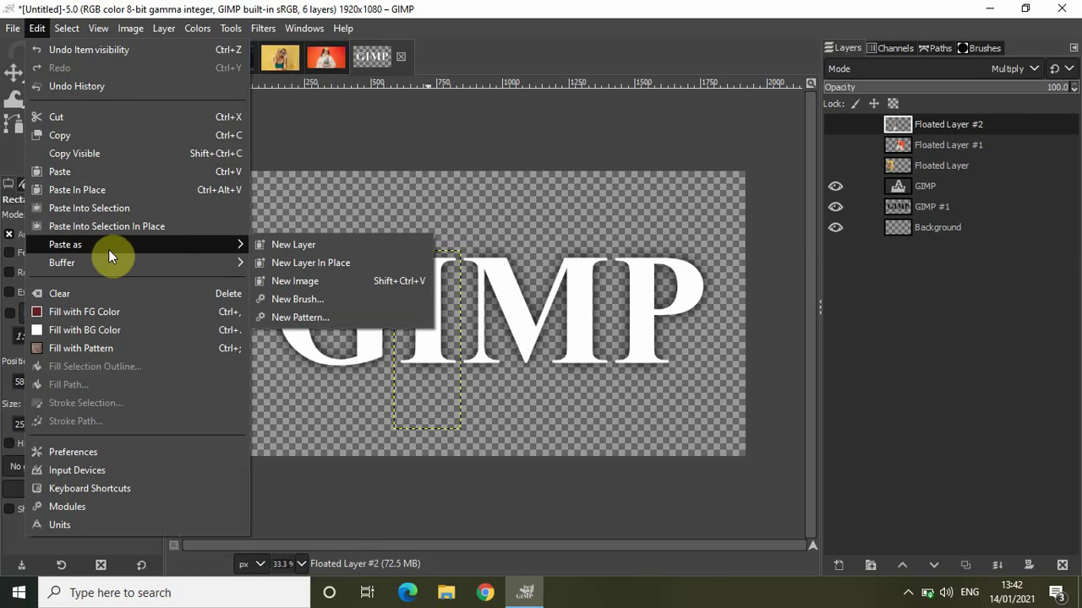
{"action": "left_click", "coordinate": [301, 244]}
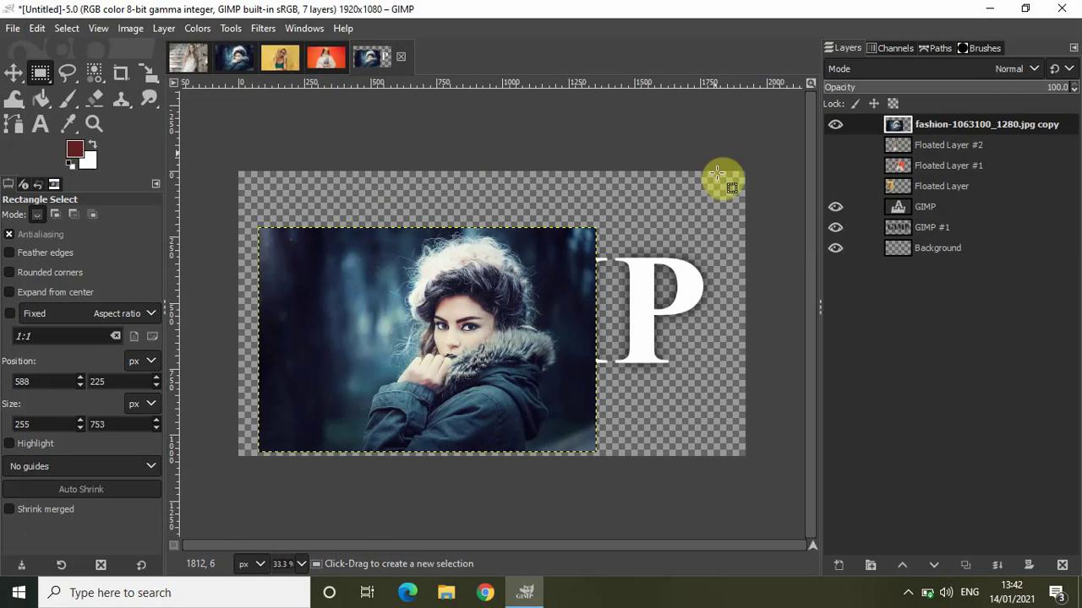
- Place the fashion-1063100_1280.jpg copy layer just below GIMP #1 and move the photo so the woman's face sits behind the letter P
{"action": "left_click_drag", "start_coordinate": [962, 122], "coordinate": [960, 230]}
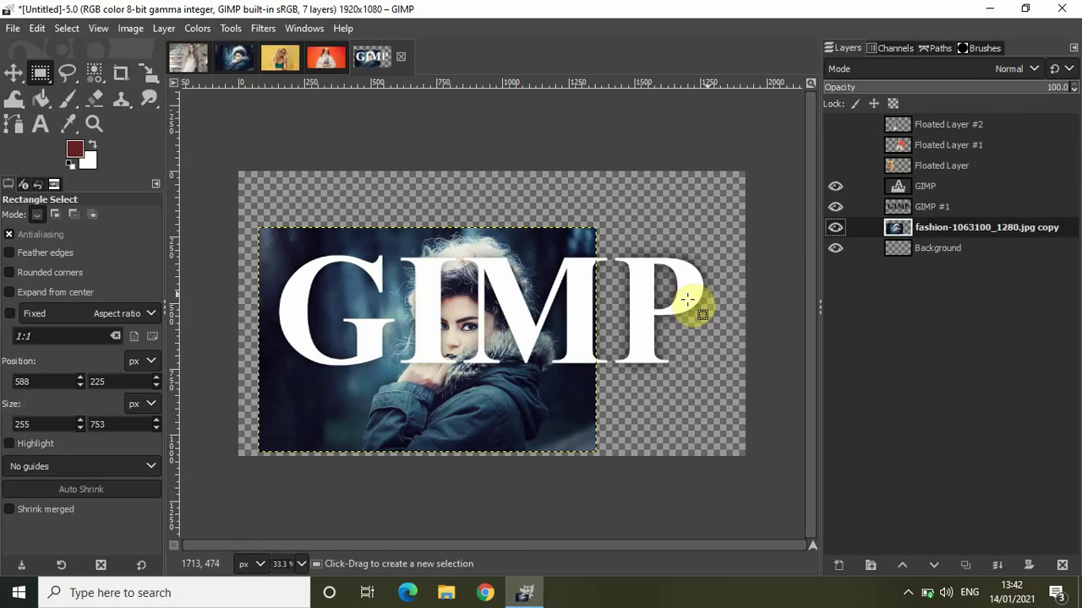
{"action": "left_click", "coordinate": [14, 73]}
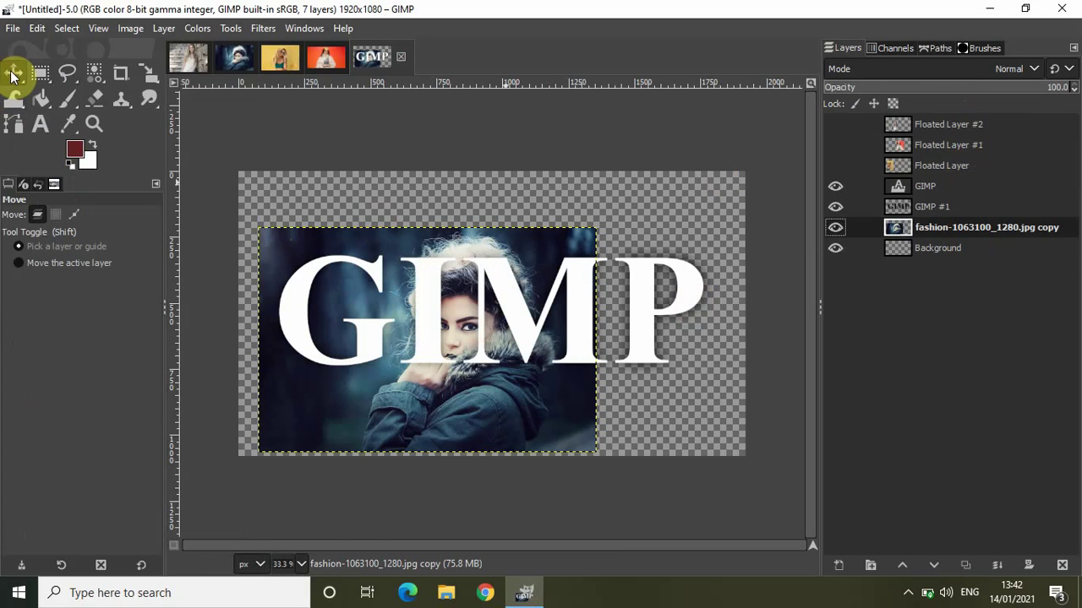
{"action": "left_click_drag", "start_coordinate": [439, 391], "coordinate": [645, 355]}
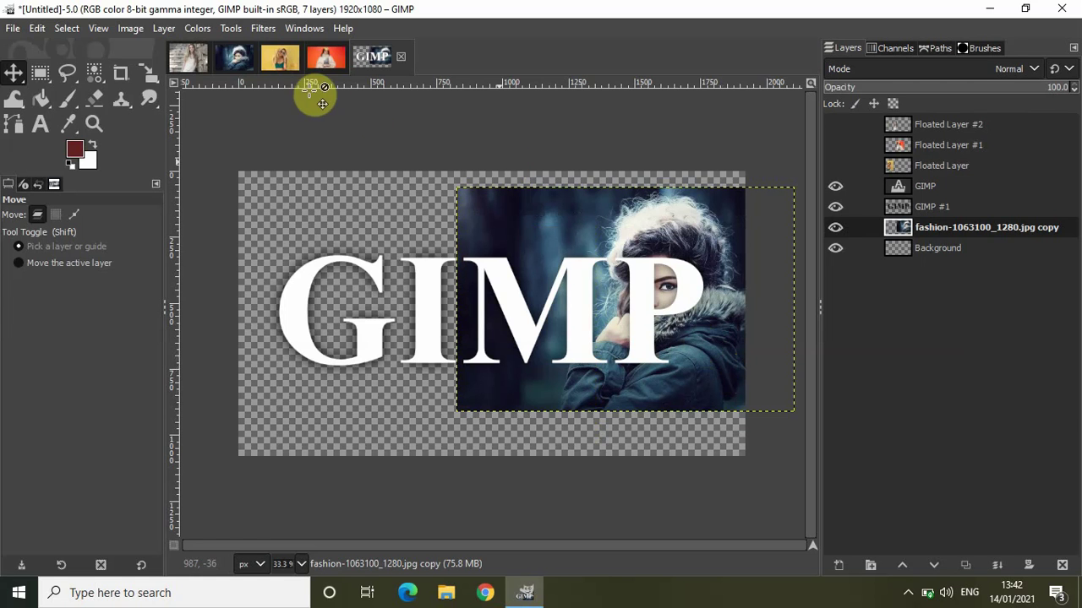
- Select a rectangle of about 354 × 930 px around the letter P on the pasted photo and float it to a new layer
{"action": "left_click", "coordinate": [40, 74]}
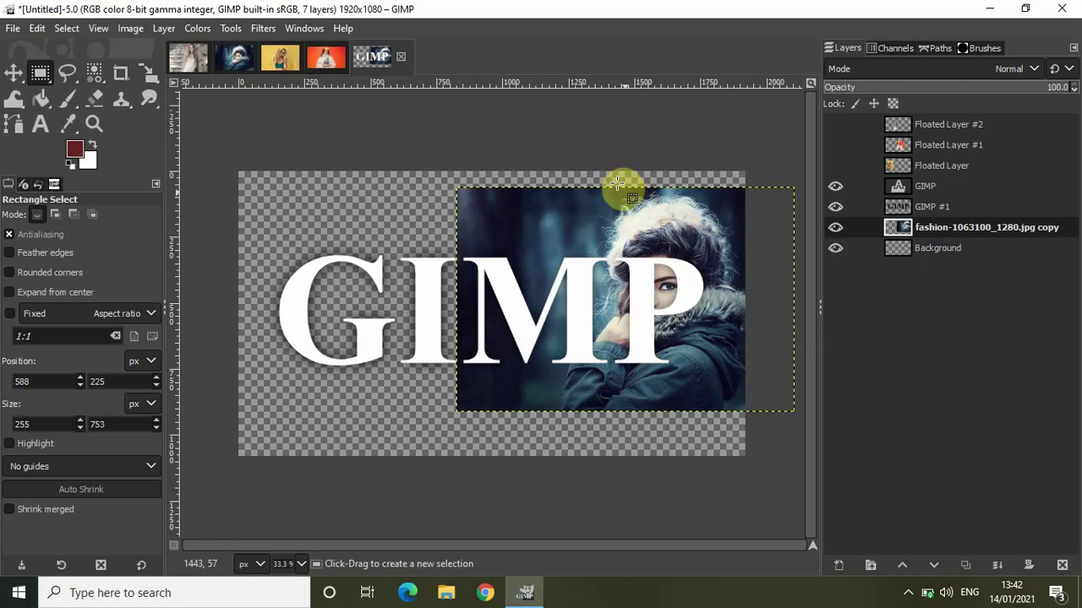
{"action": "left_click_drag", "start_coordinate": [616, 175], "coordinate": [708, 423]}
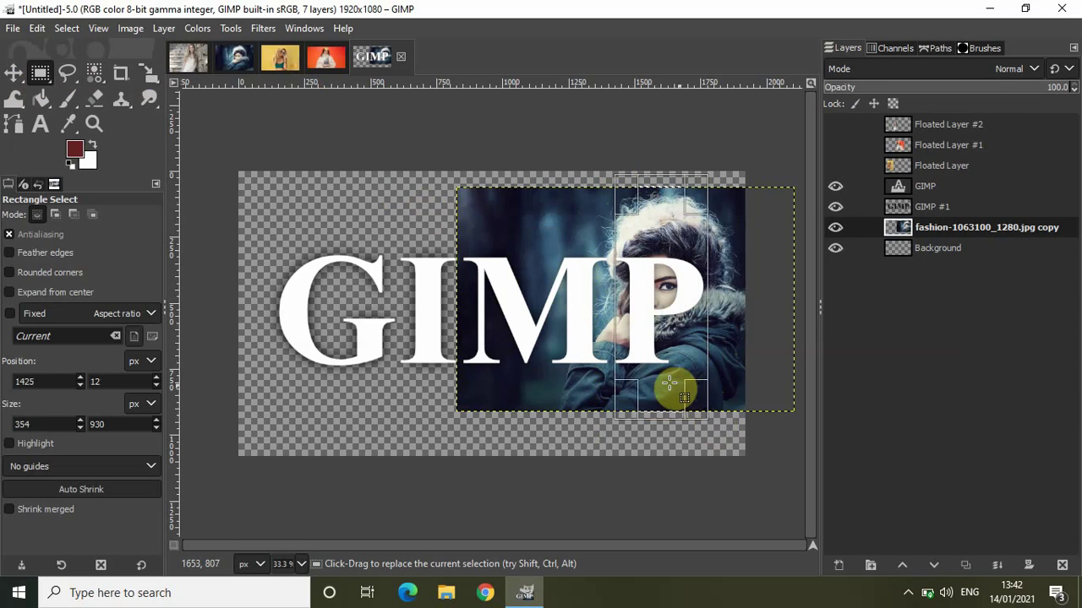
{"action": "right_click", "coordinate": [661, 316]}
{"action": "mouse_move", "coordinate": [716, 377]}
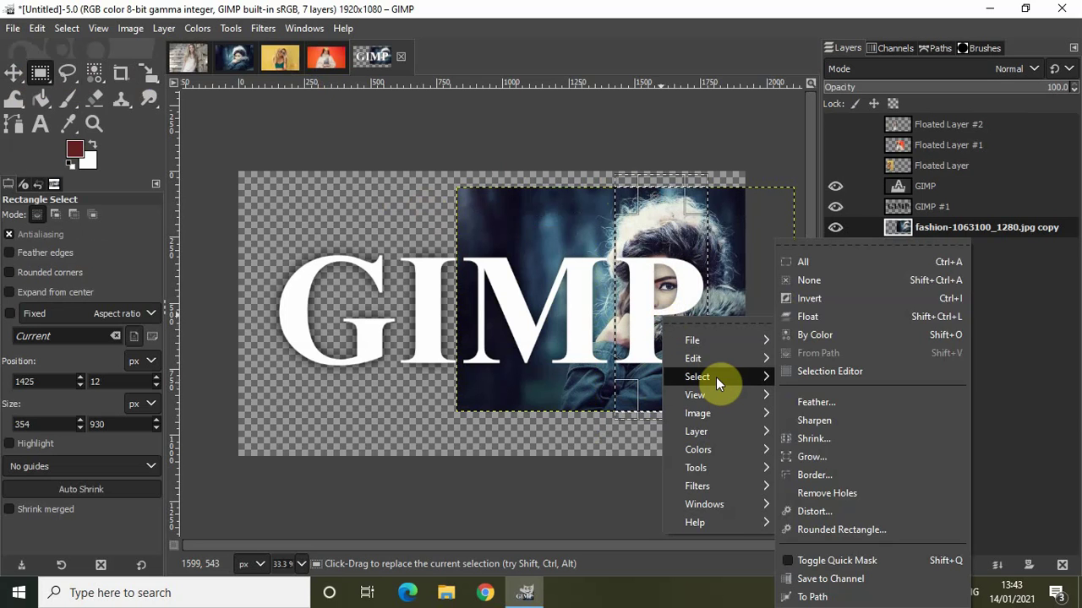
{"action": "left_click", "coordinate": [824, 318]}
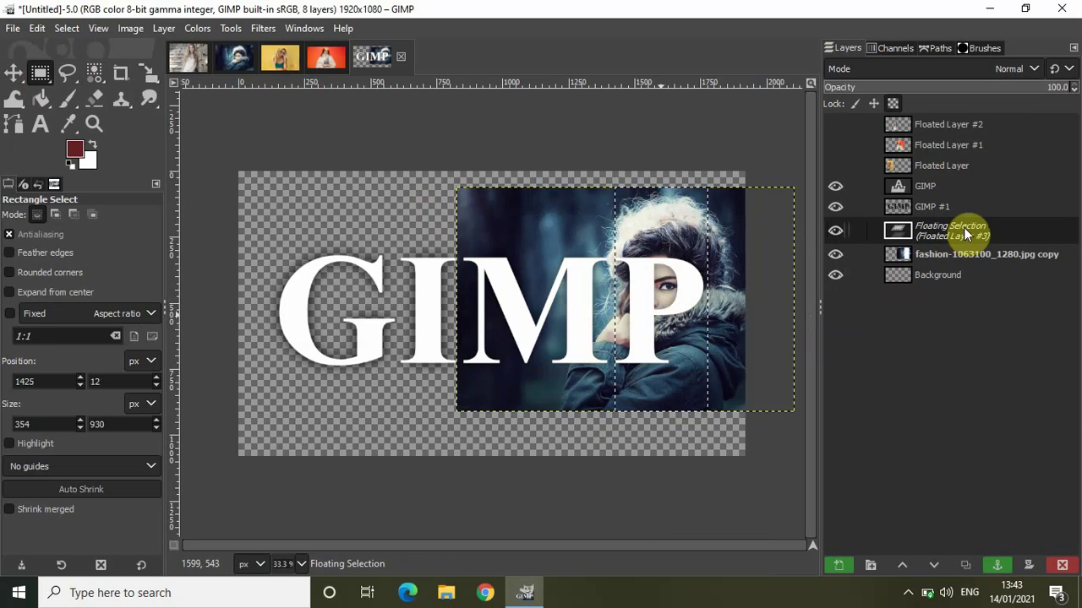
{"action": "right_click", "coordinate": [963, 227]}
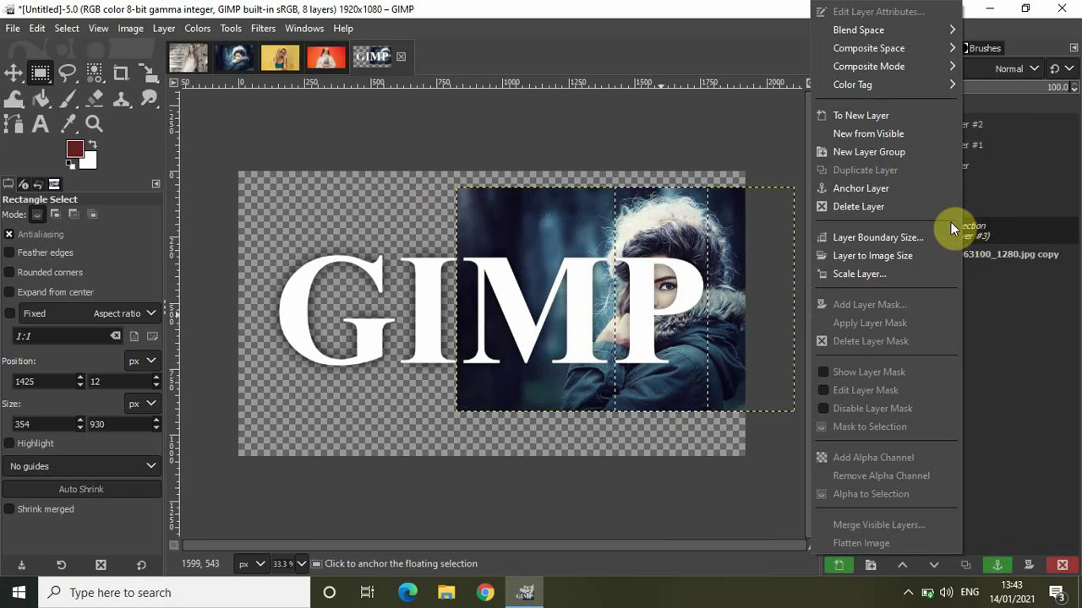
{"action": "left_click", "coordinate": [903, 110]}
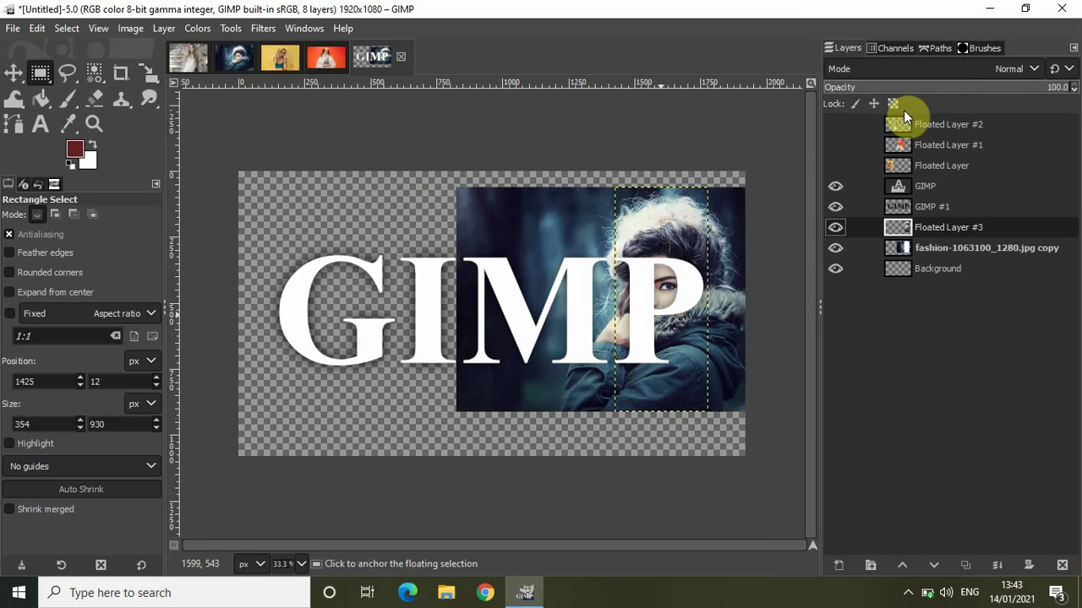
- Delete the leftover fashion-1063100_1280.jpg copy layer
{"action": "left_click", "coordinate": [956, 246]}
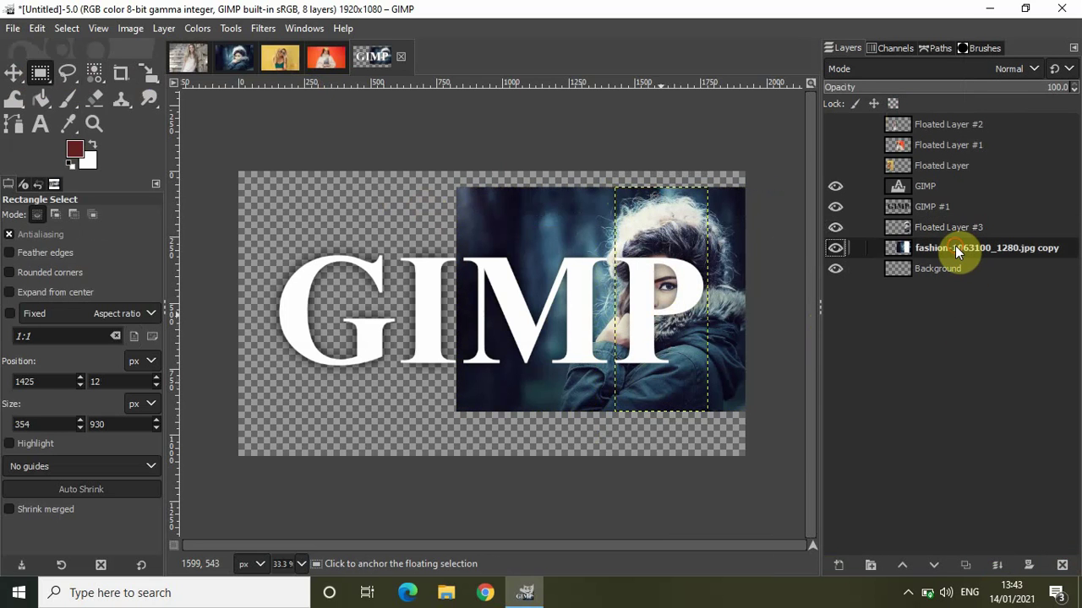
{"action": "right_click", "coordinate": [954, 246]}
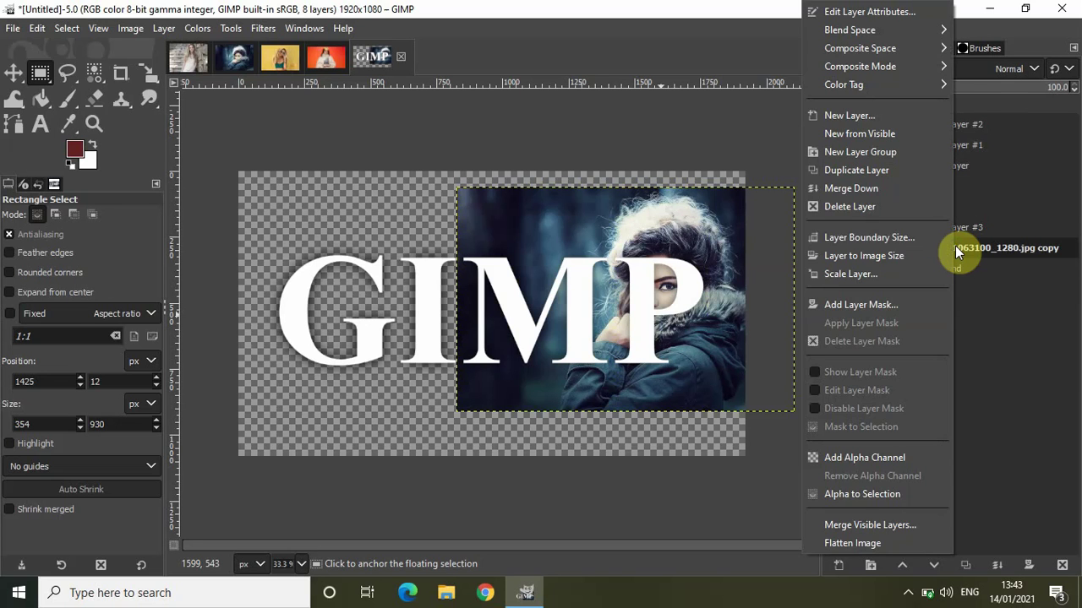
{"action": "left_click", "coordinate": [901, 207]}
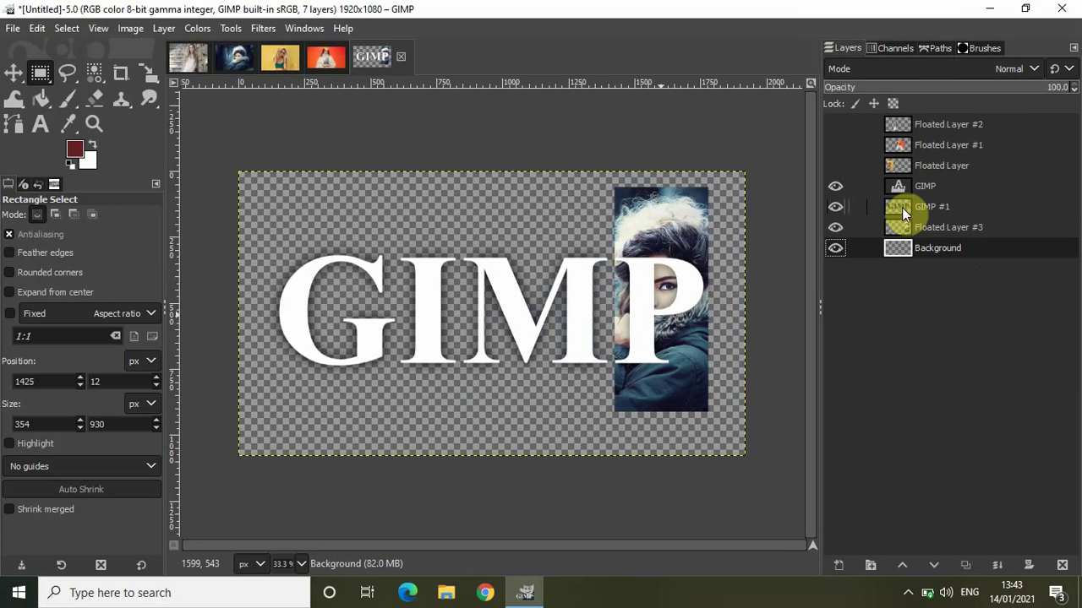
- Raise Floated Layer #3 to the top of the layer stack and show the three hidden floated layers again
{"action": "left_click", "coordinate": [968, 229]}
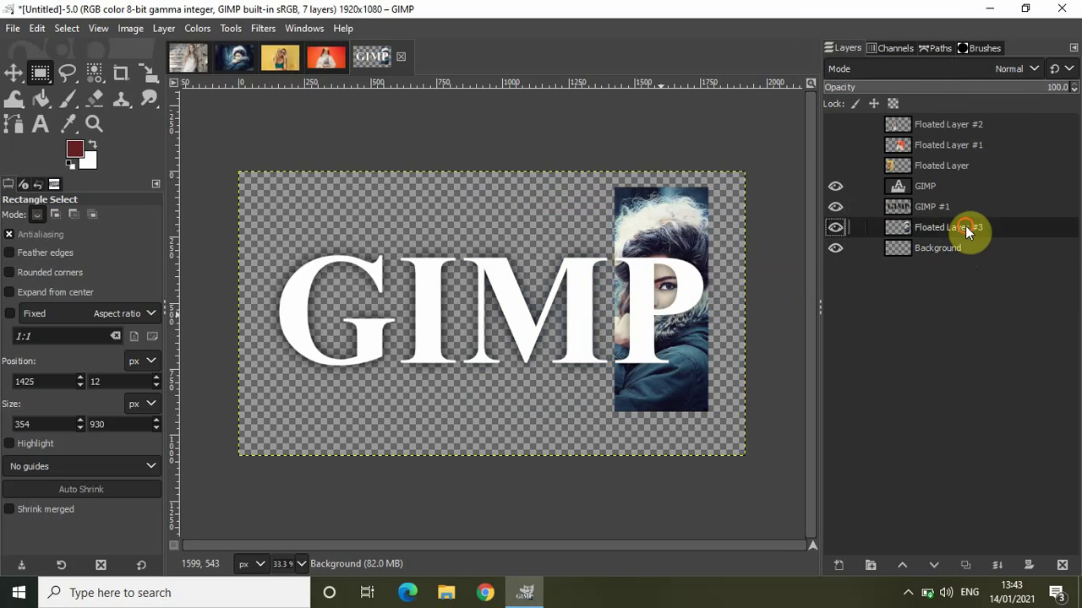
{"action": "left_click_drag", "start_coordinate": [968, 228], "coordinate": [969, 123]}
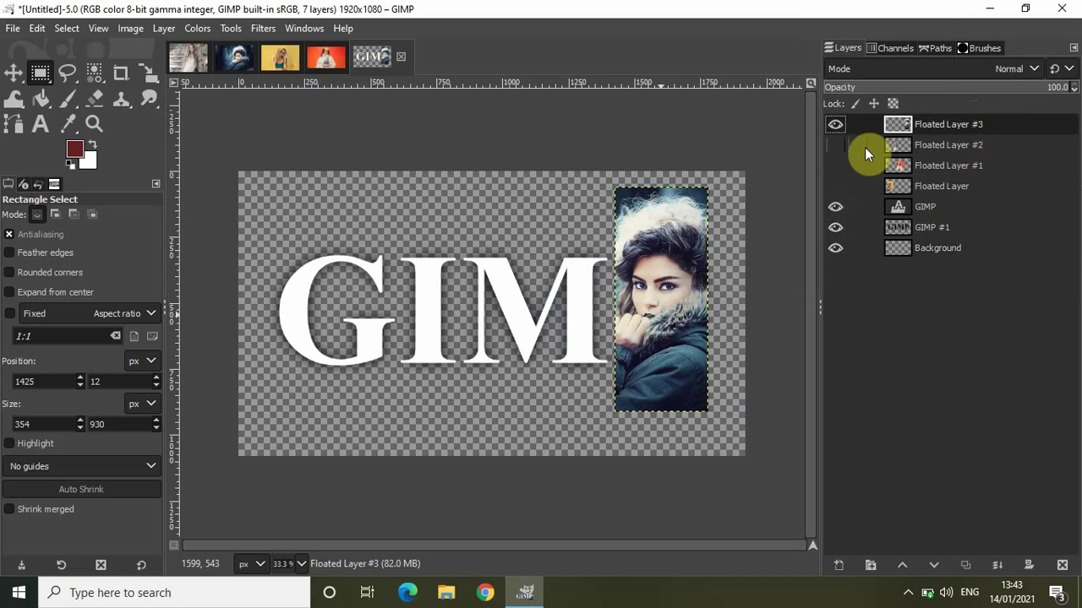
{"action": "left_click", "coordinate": [833, 187]}
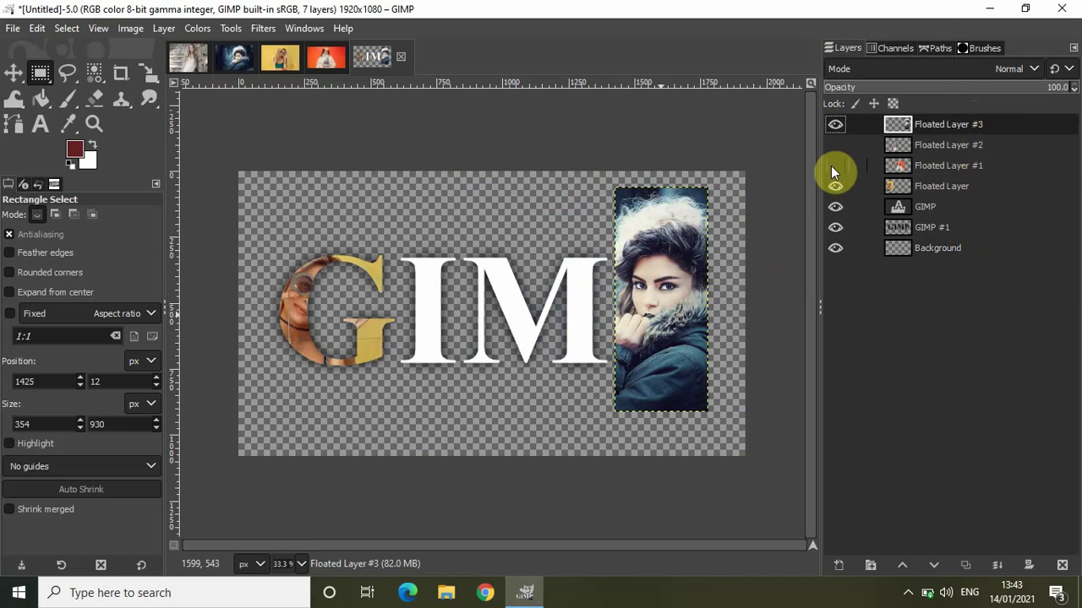
{"action": "left_click", "coordinate": [833, 165]}
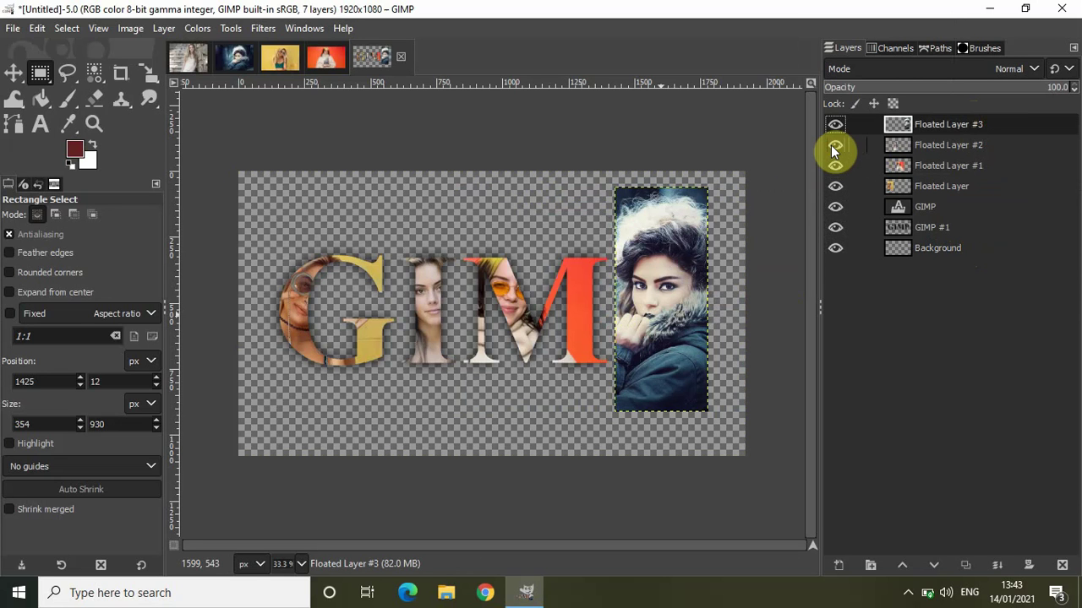
- Merge Floated Layer #3, #2 and #1 down one after another into Floated Layer
{"action": "right_click", "coordinate": [951, 123]}
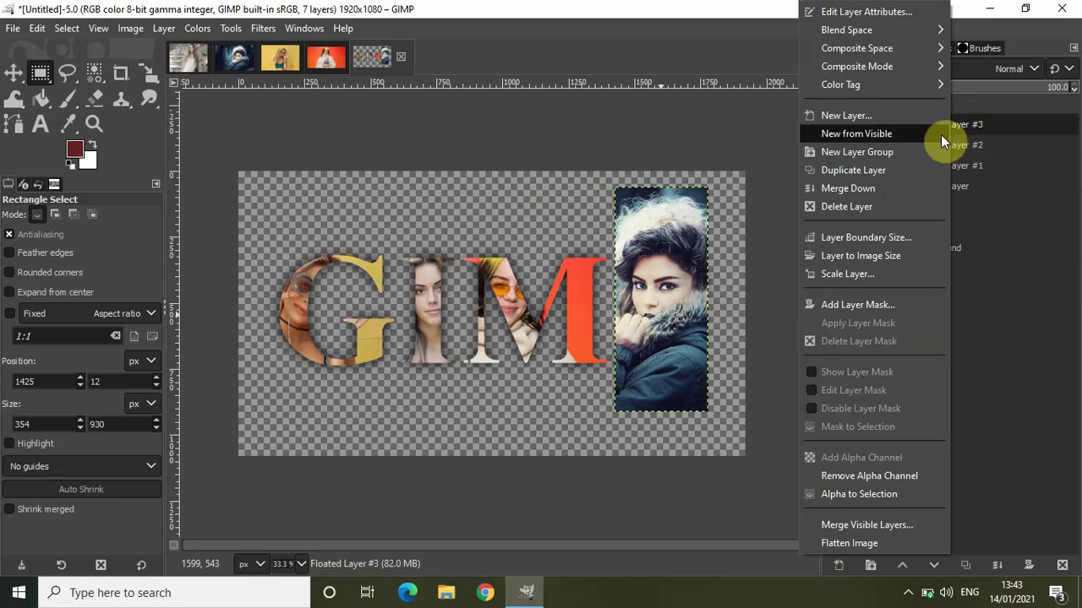
{"action": "left_click", "coordinate": [886, 187]}
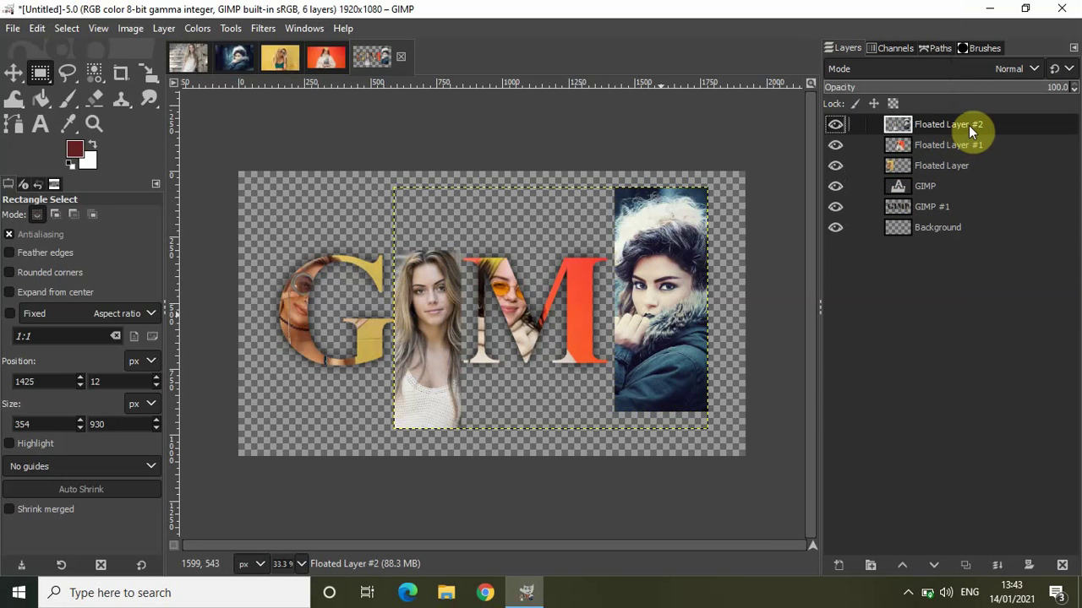
{"action": "right_click", "coordinate": [970, 129]}
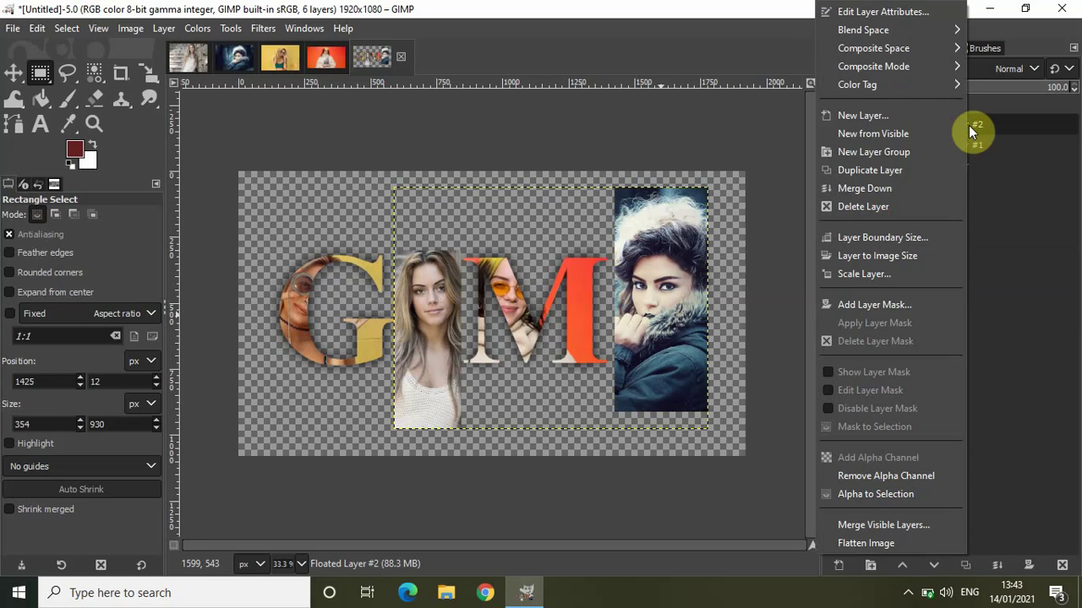
{"action": "left_click", "coordinate": [901, 188]}
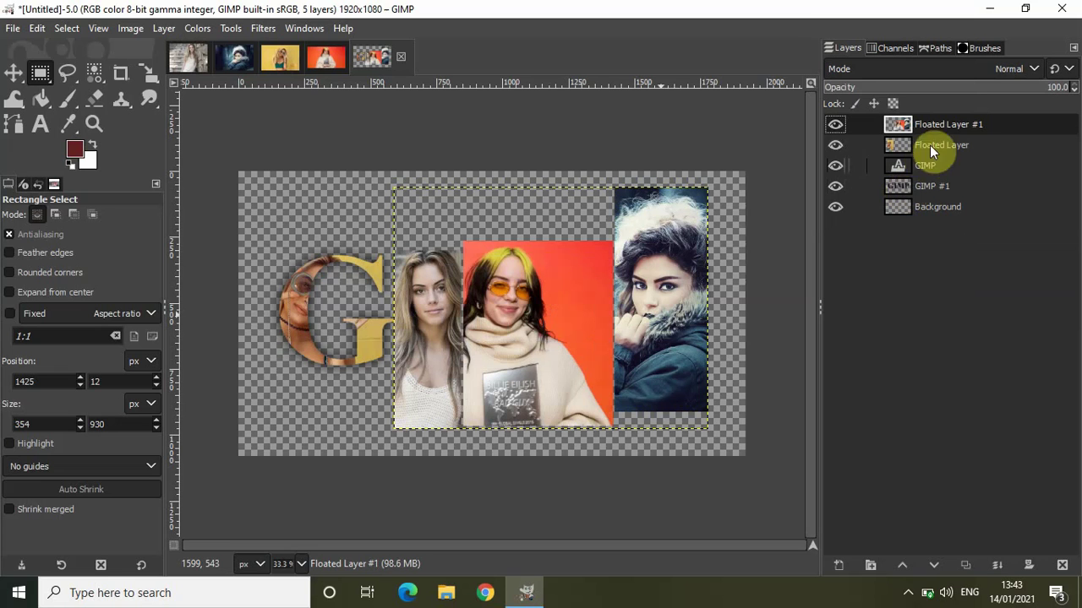
{"action": "right_click", "coordinate": [974, 123]}
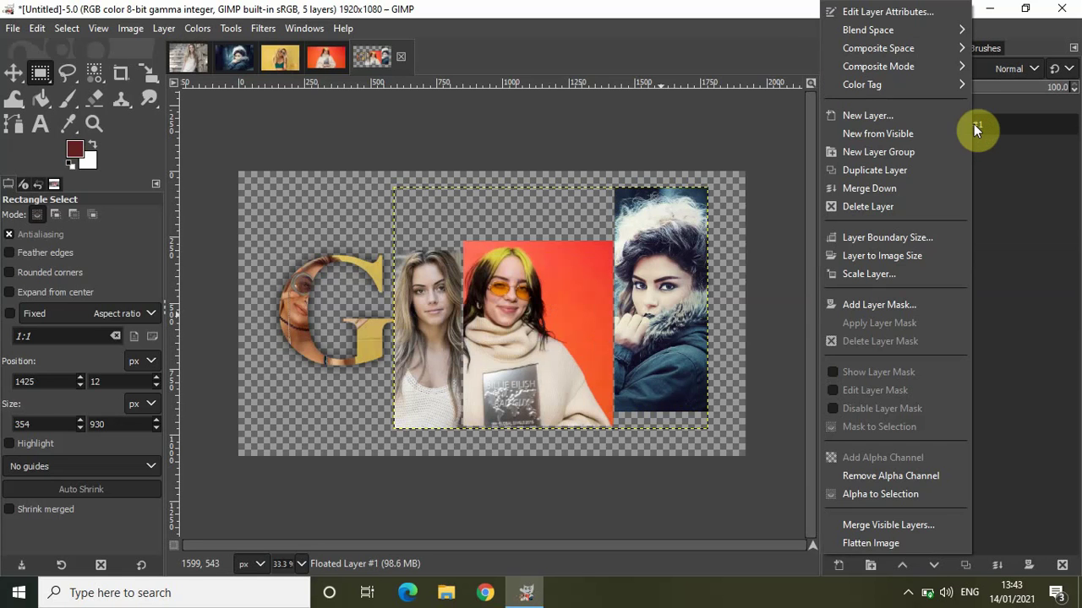
{"action": "left_click", "coordinate": [900, 190]}
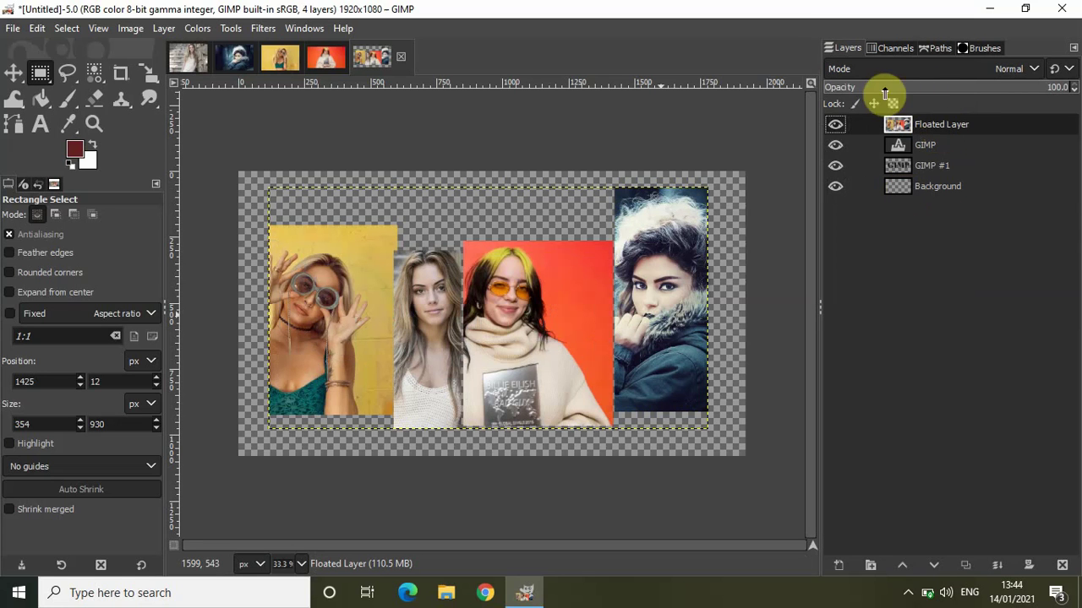
- Set the merged Floated Layer's blend mode to Multiply and merge it down onto the GIMP text layer
{"action": "left_click", "coordinate": [1006, 72]}
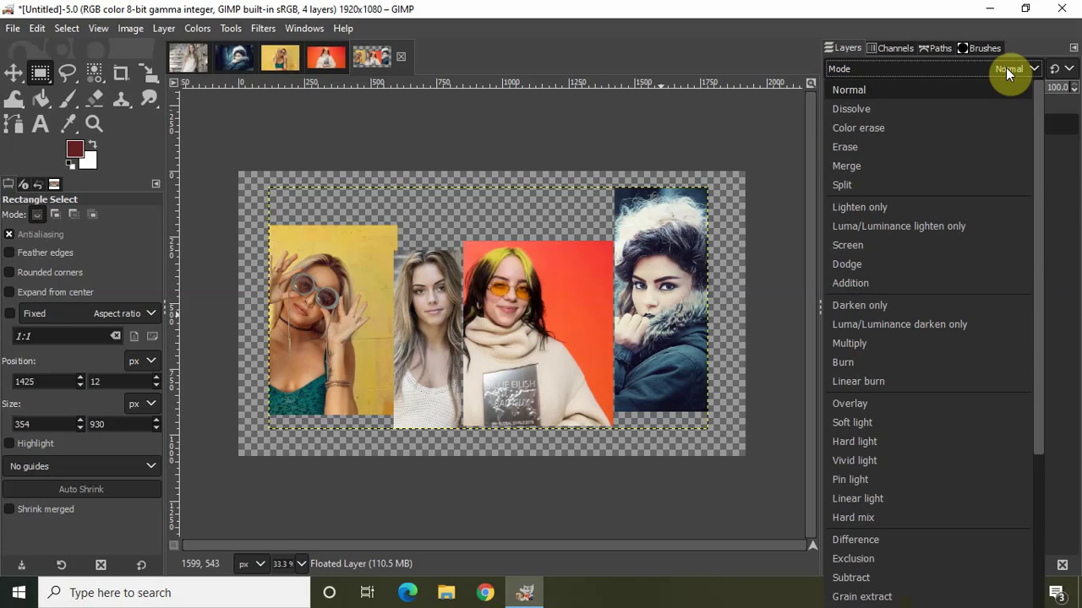
{"action": "left_click", "coordinate": [872, 347]}
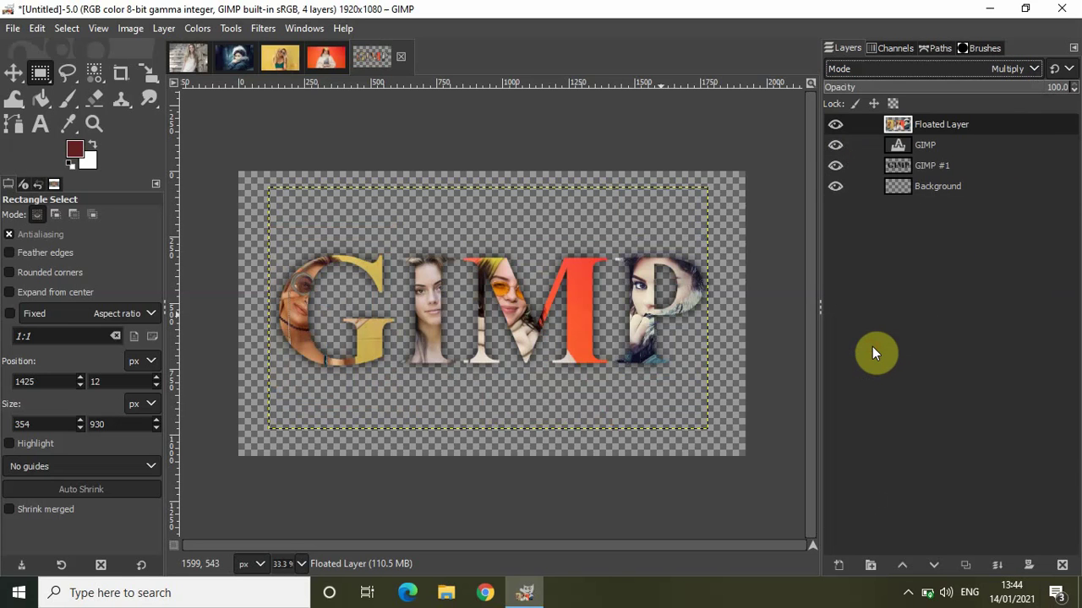
{"action": "right_click", "coordinate": [948, 125]}
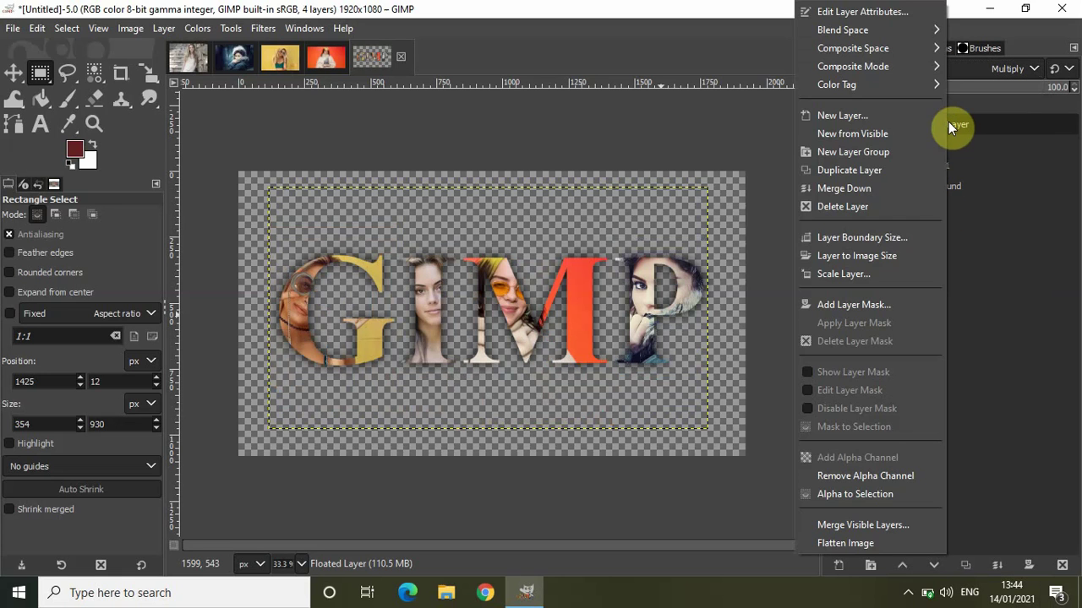
{"action": "left_click", "coordinate": [855, 187]}
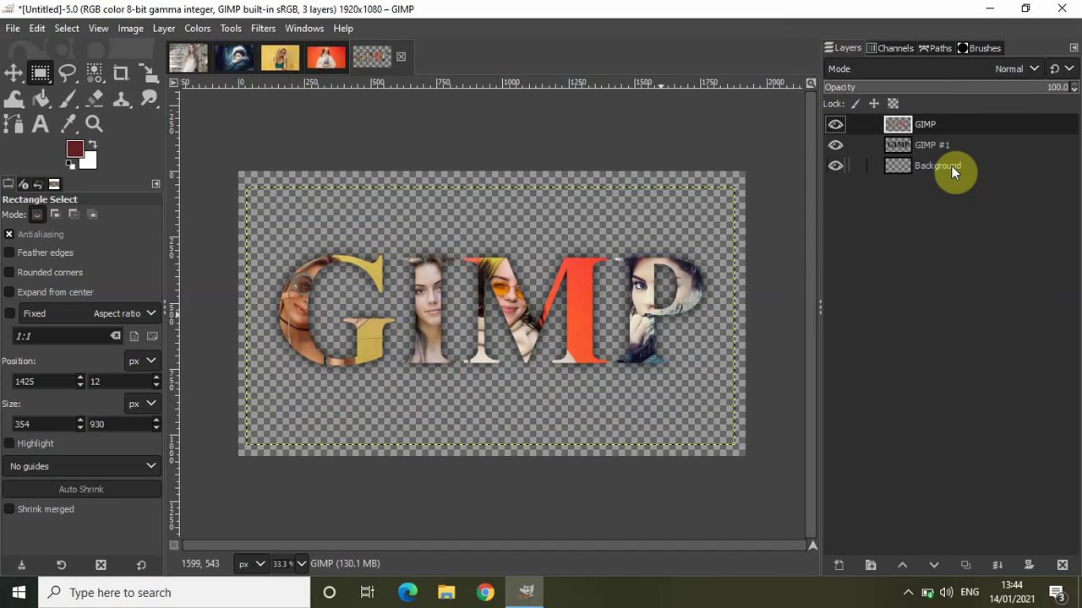
- Fill the Background layer with the white background color
{"action": "left_click", "coordinate": [953, 169]}
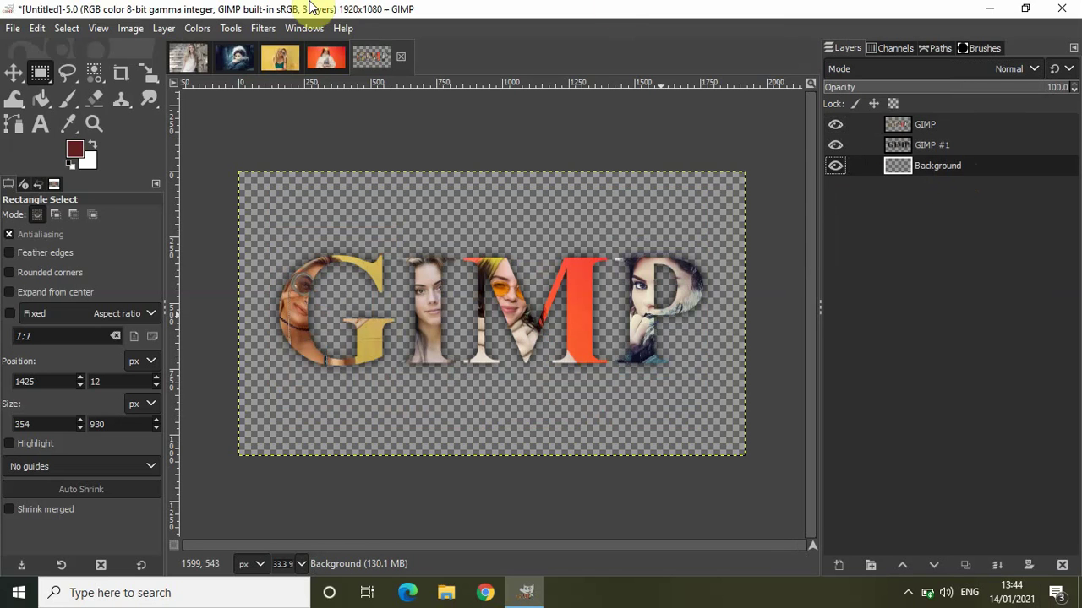
{"action": "left_click", "coordinate": [37, 29]}
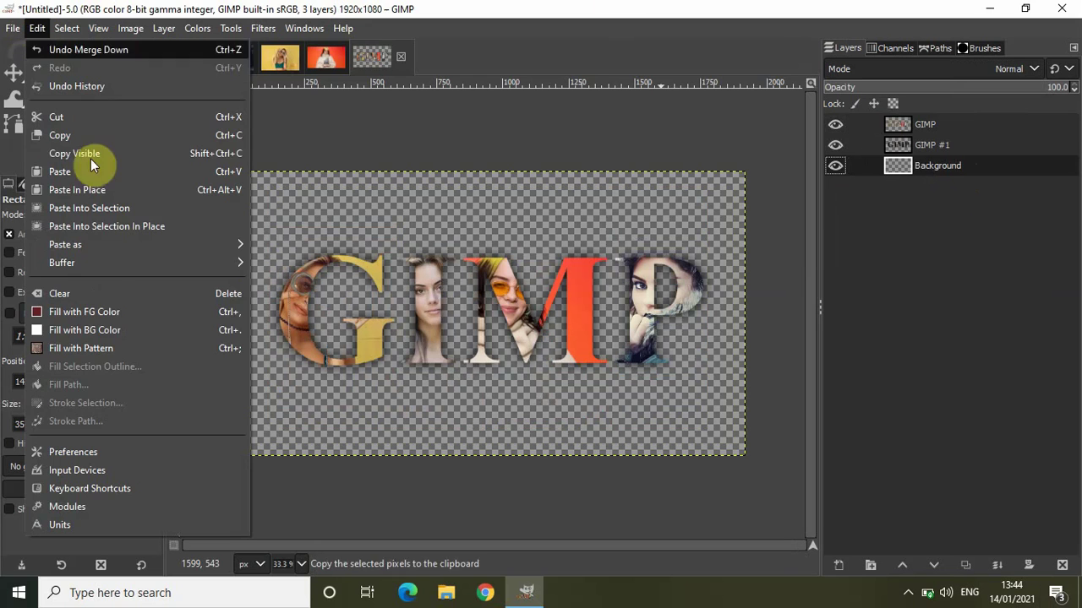
{"action": "left_click", "coordinate": [90, 330]}
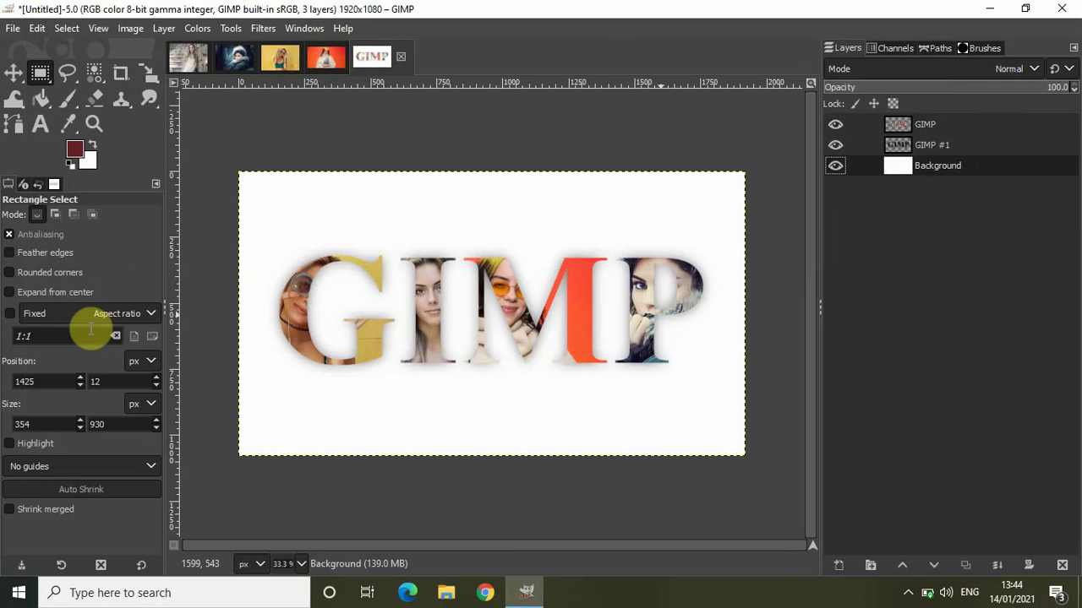